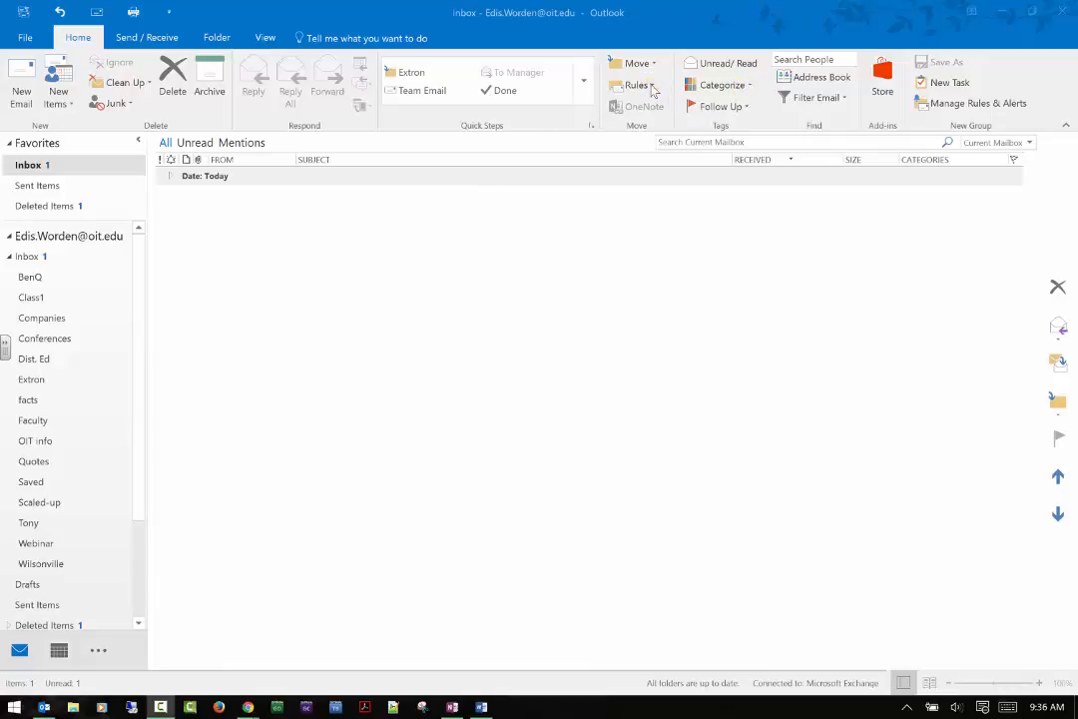
Open the Rules dropdown on the Home tab.
click(649, 86)
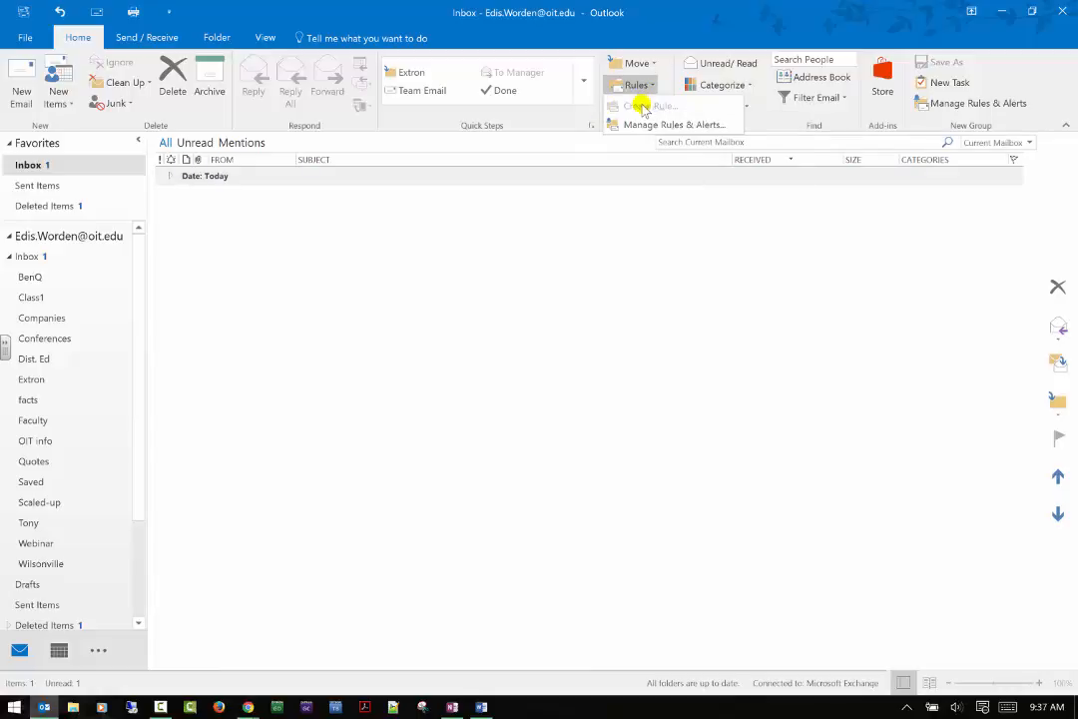
Open Manage Rules & Alerts and start a new rule in the Rules Wizard.
click(635, 125)
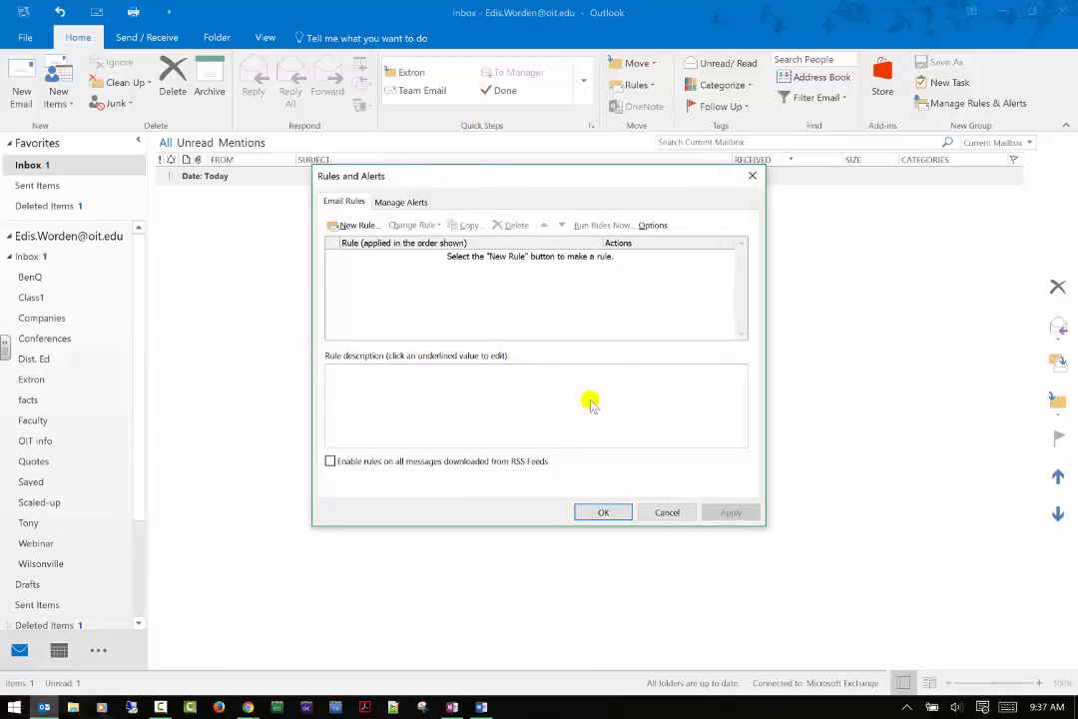
click(358, 225)
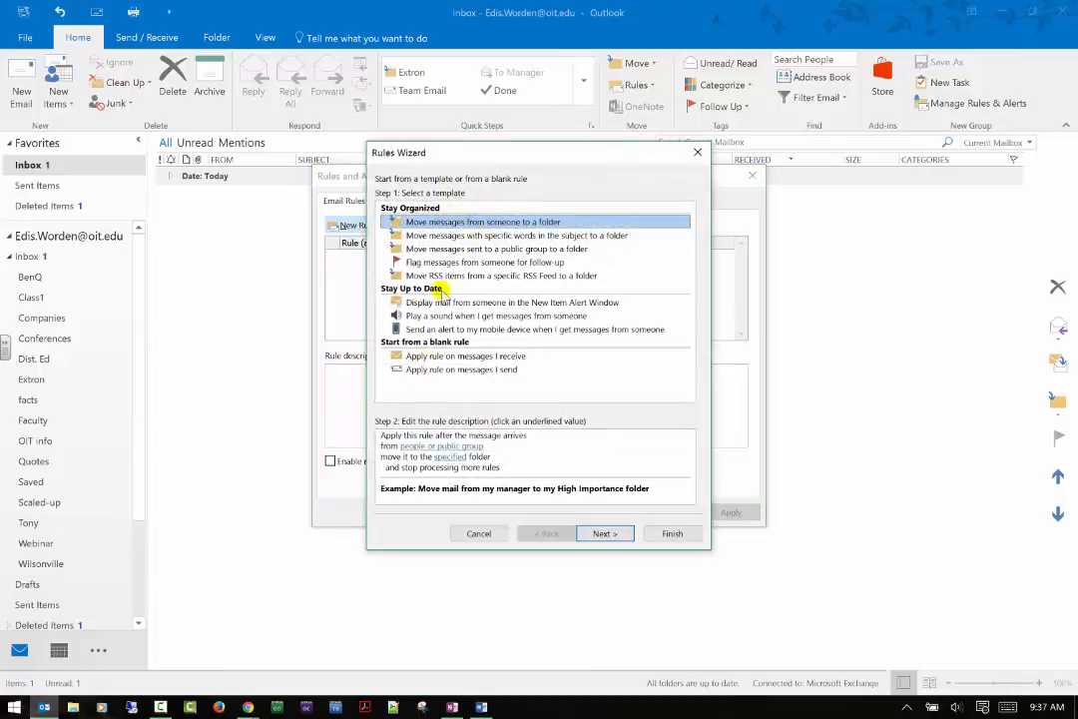
Review the rule templates and pick 'Move messages with specific words in the subject to a folder'.
click(466, 237)
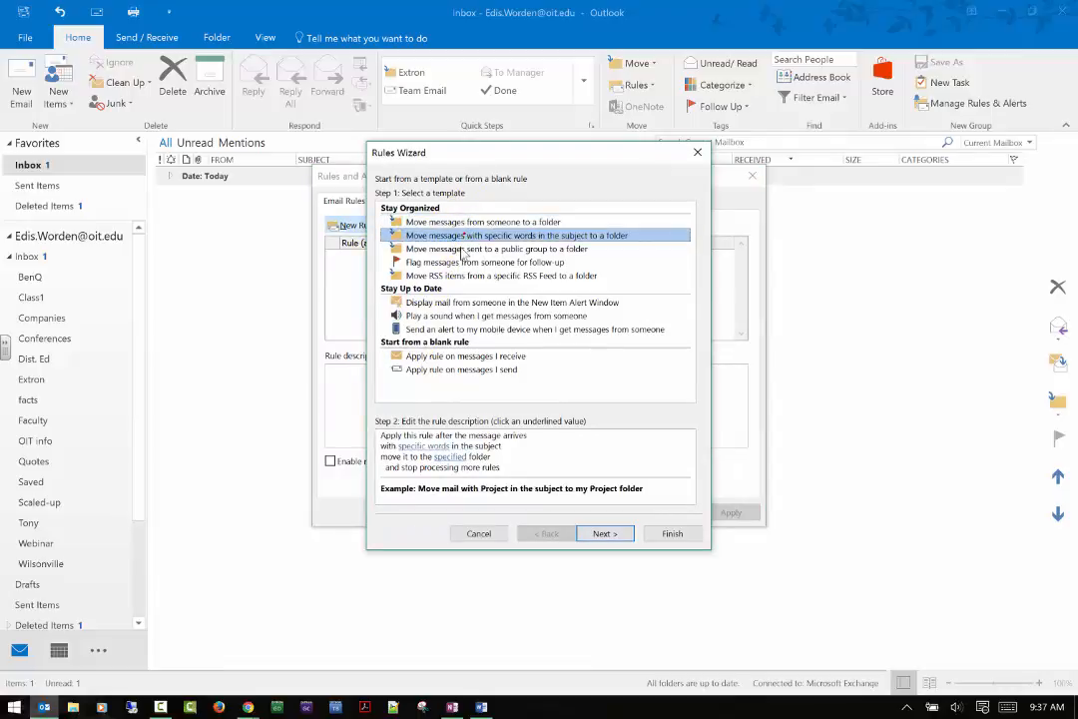
click(466, 248)
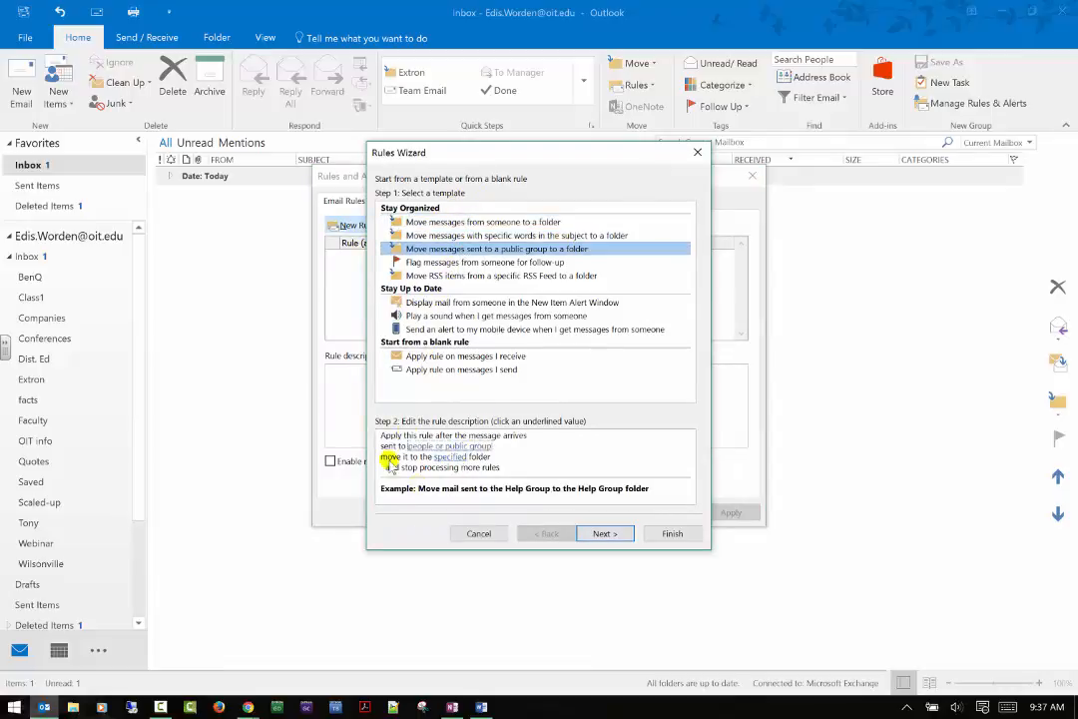
click(463, 276)
click(463, 262)
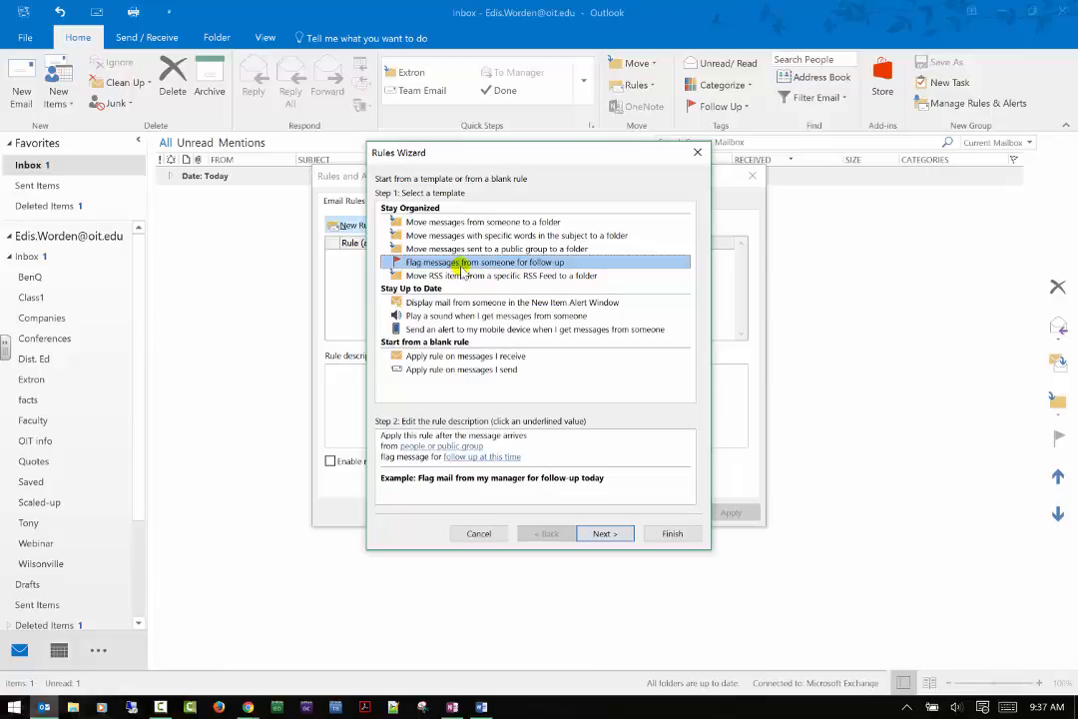
click(528, 277)
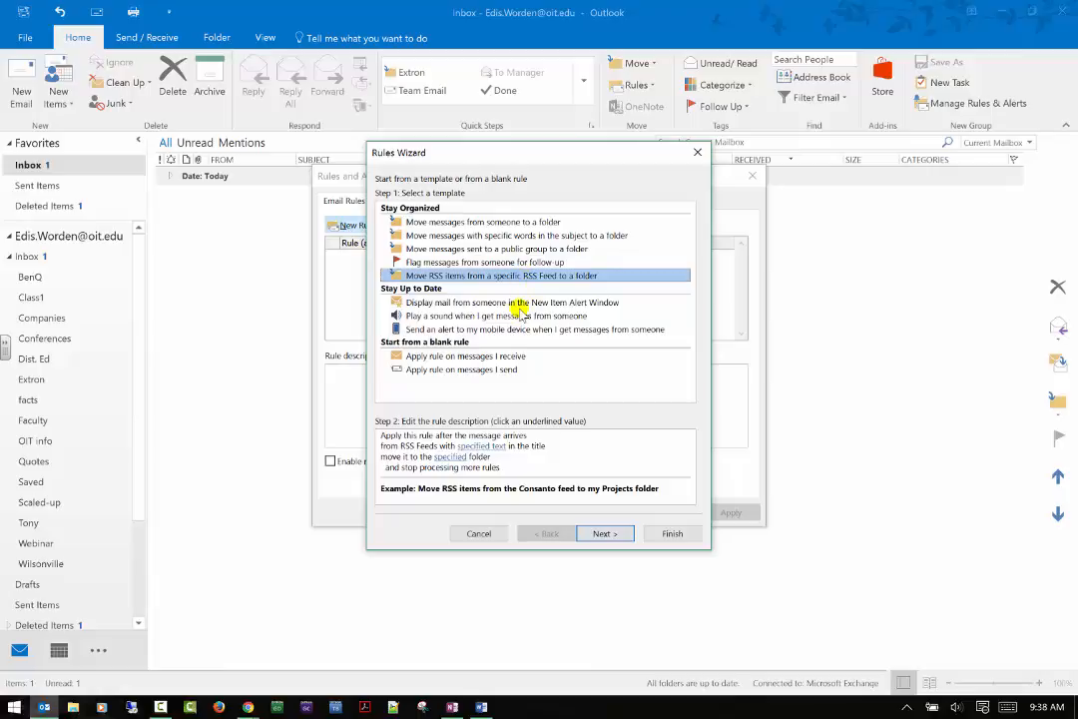
click(519, 304)
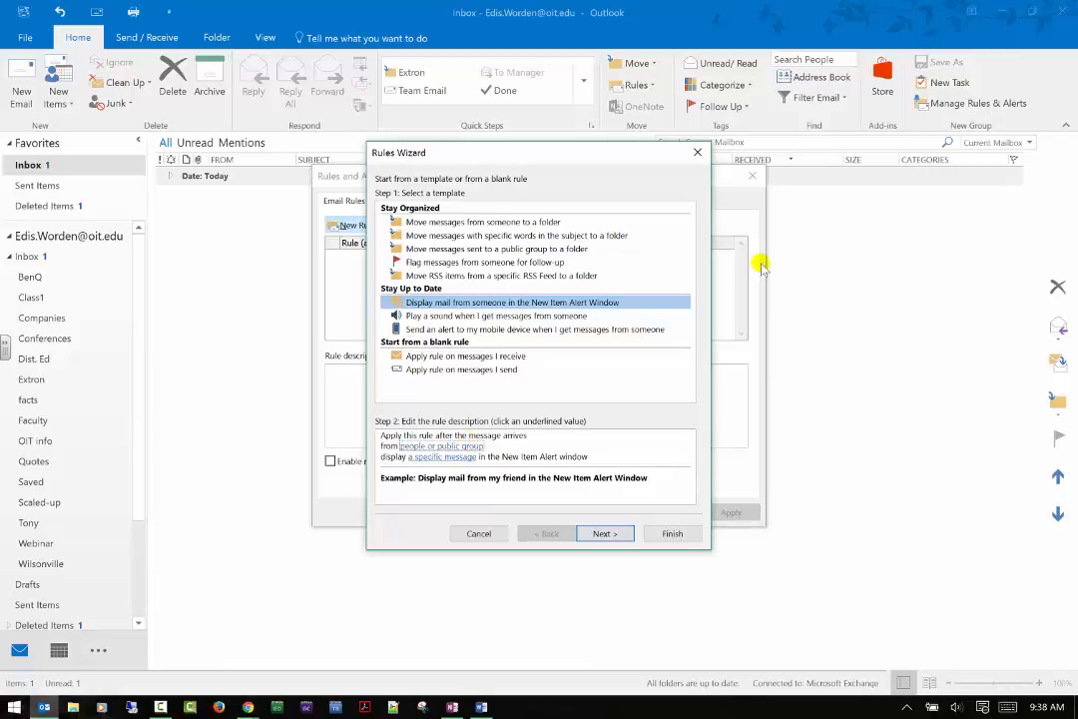
click(455, 316)
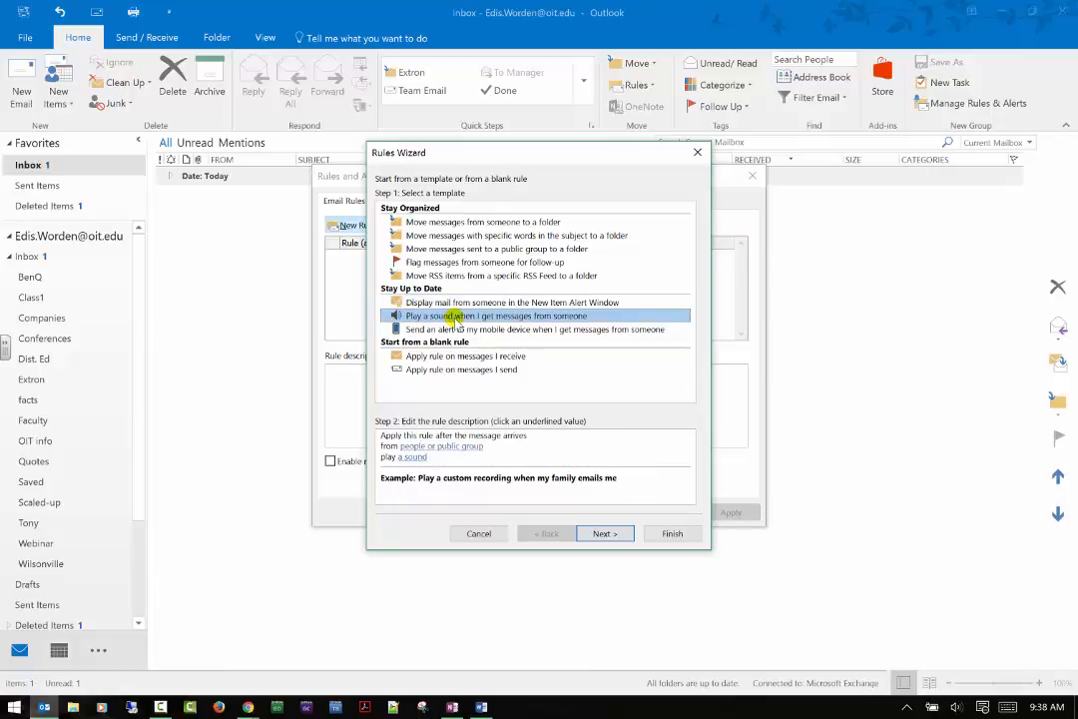
click(461, 330)
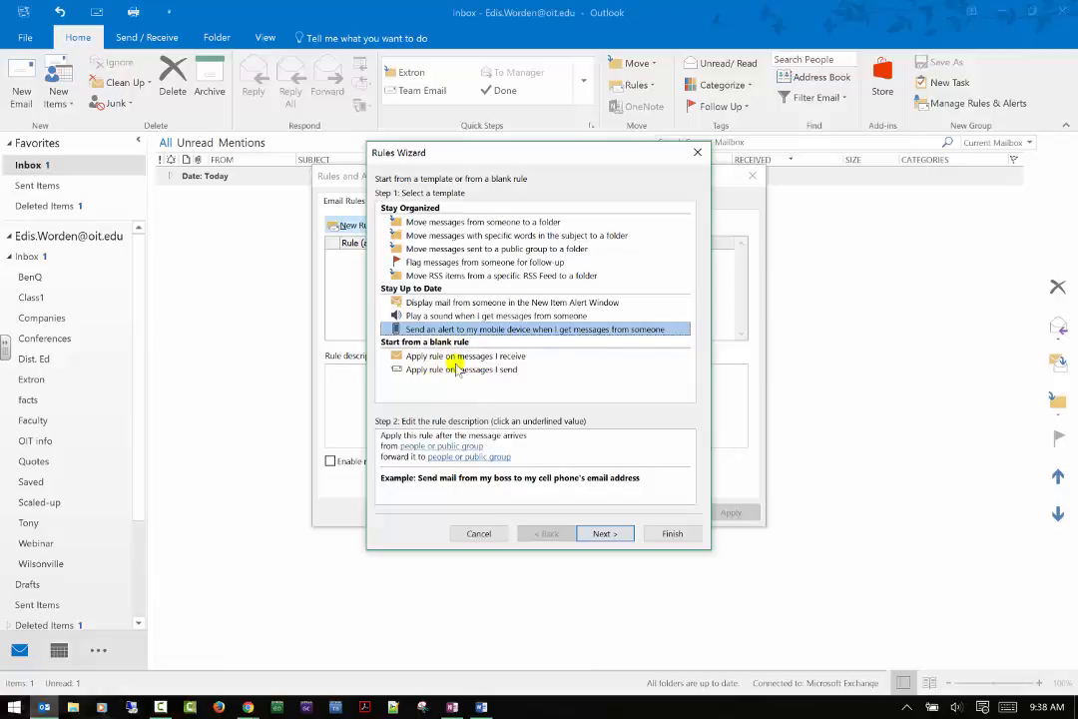
click(478, 237)
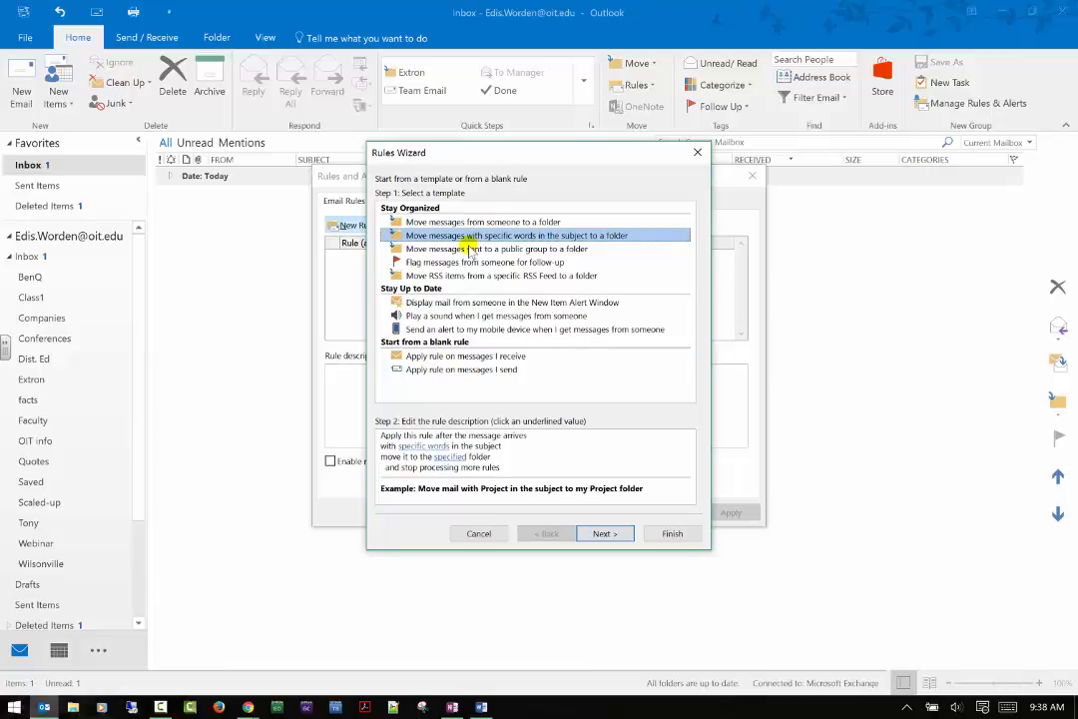
click(455, 222)
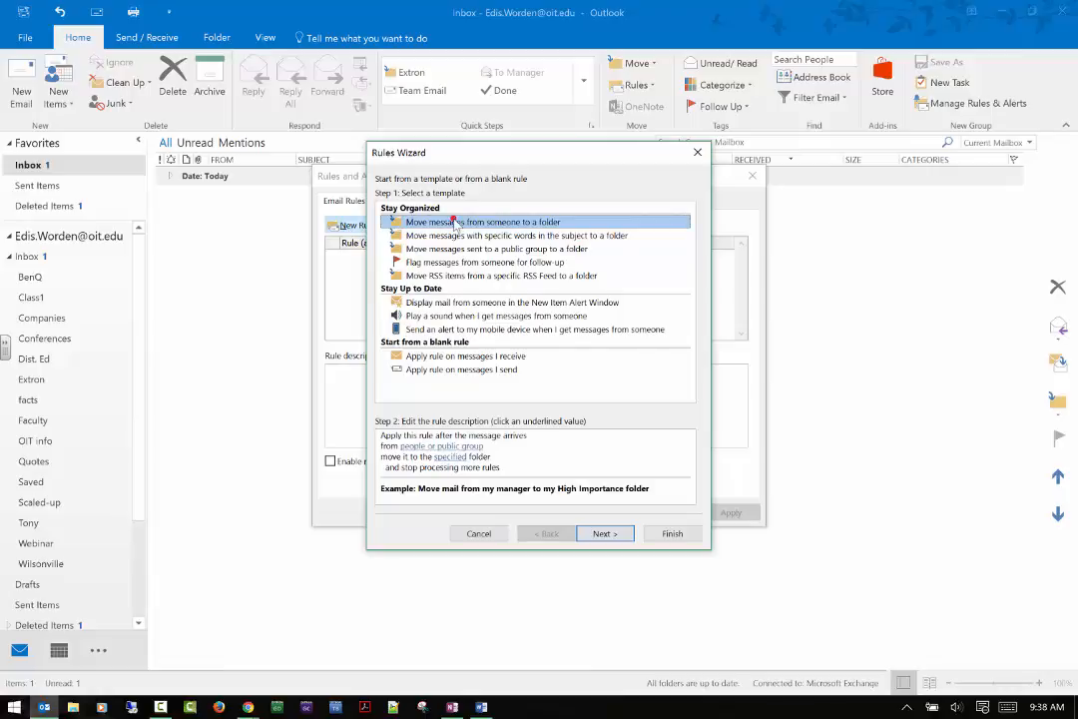
click(454, 236)
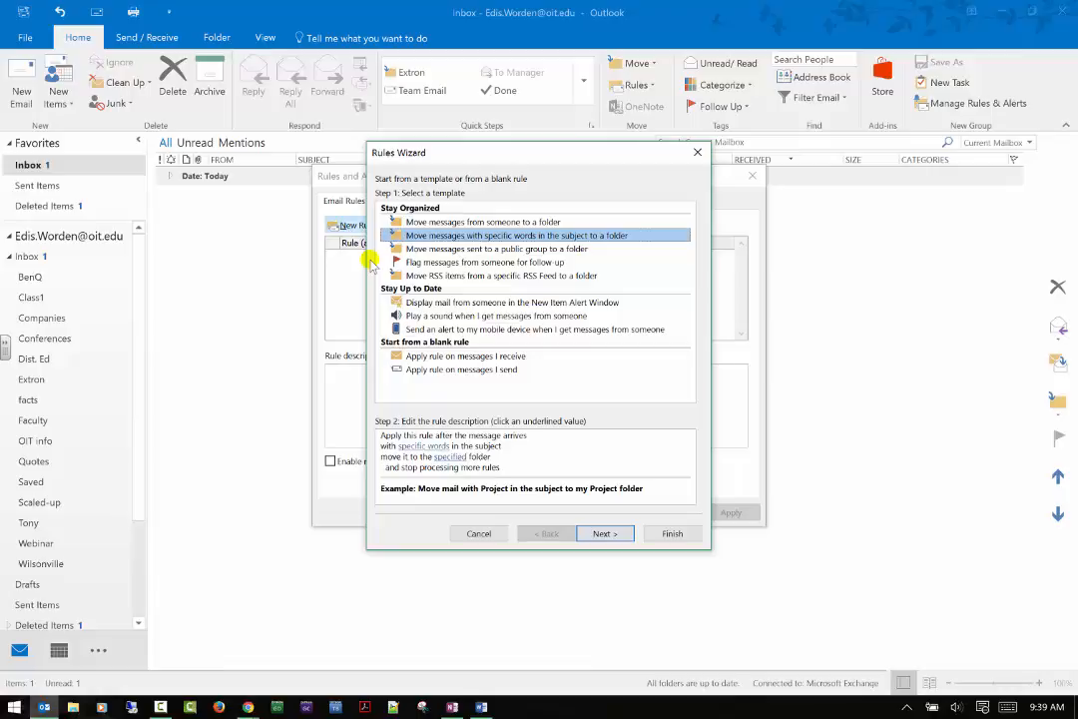
Enter 'Class 1 Group 1' as the subject words the rule matches.
click(424, 446)
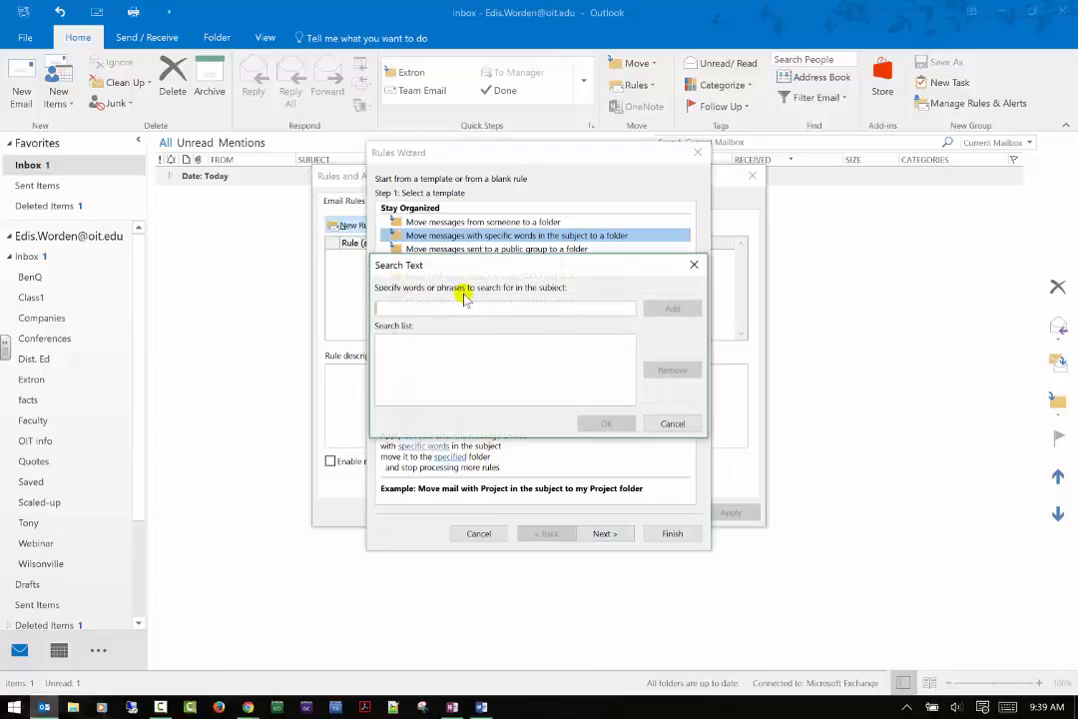
text(Class 1)
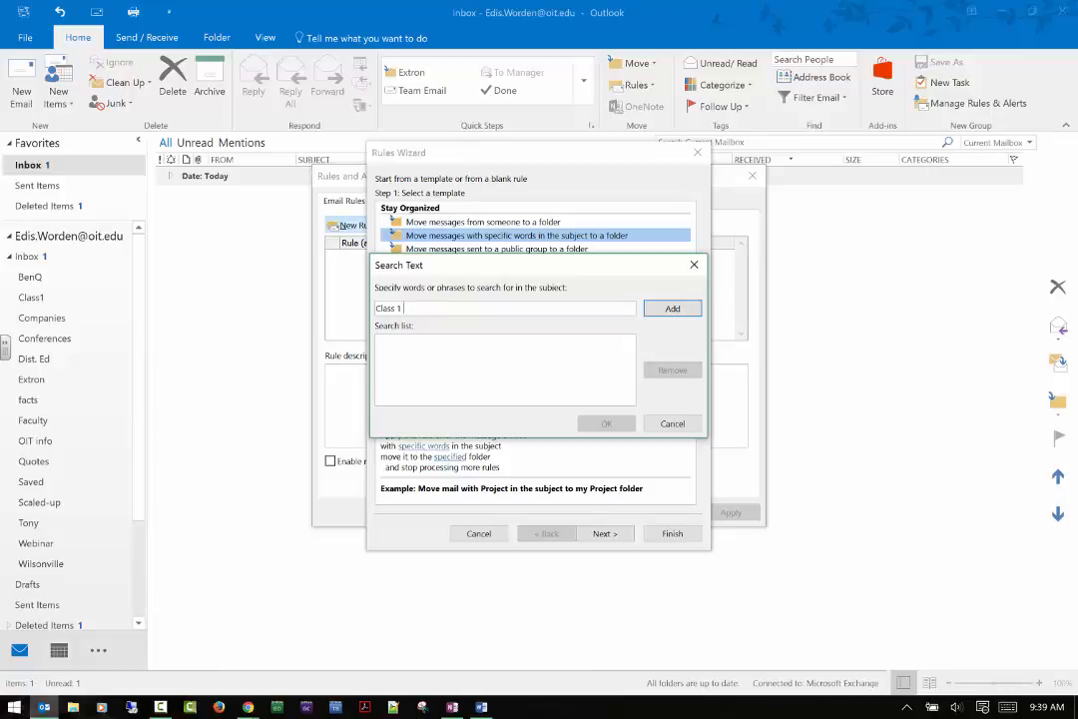
text(Group 1)
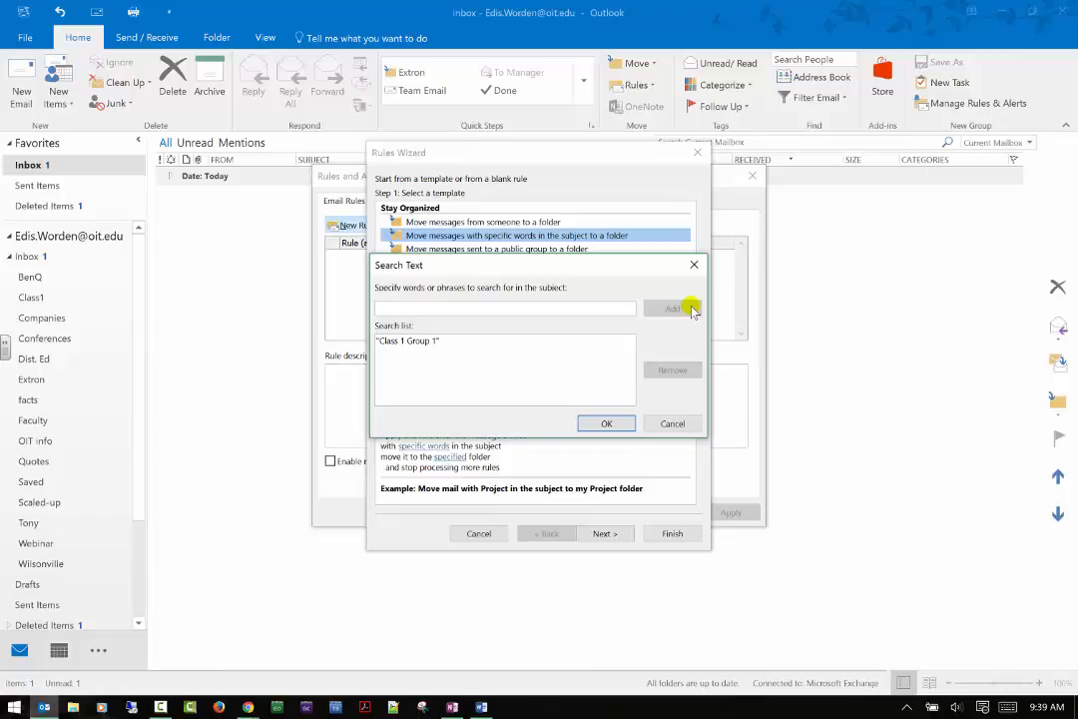
click(603, 424)
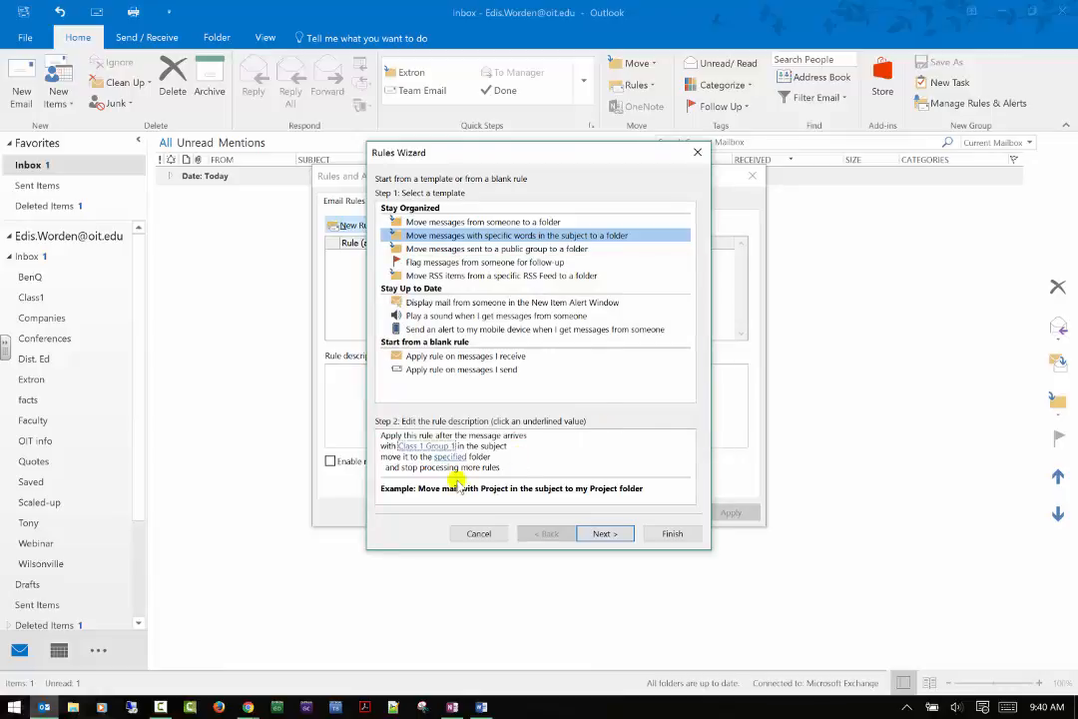
Set Class1 as the rule's destination folder and continue to the conditions page.
click(454, 459)
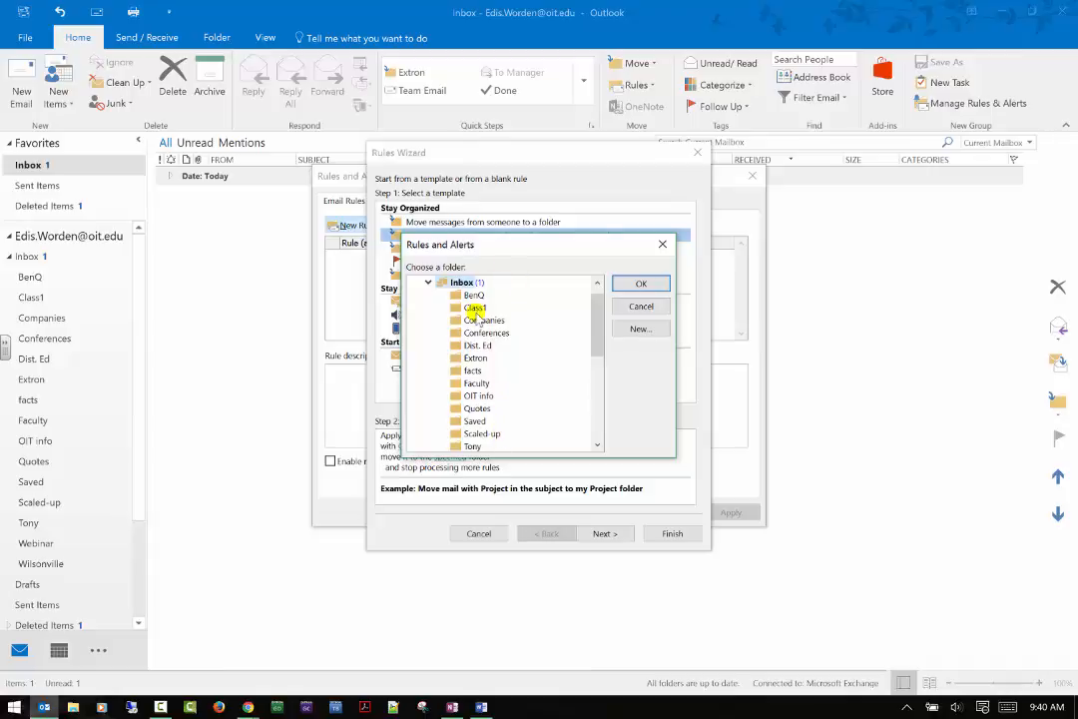
click(476, 309)
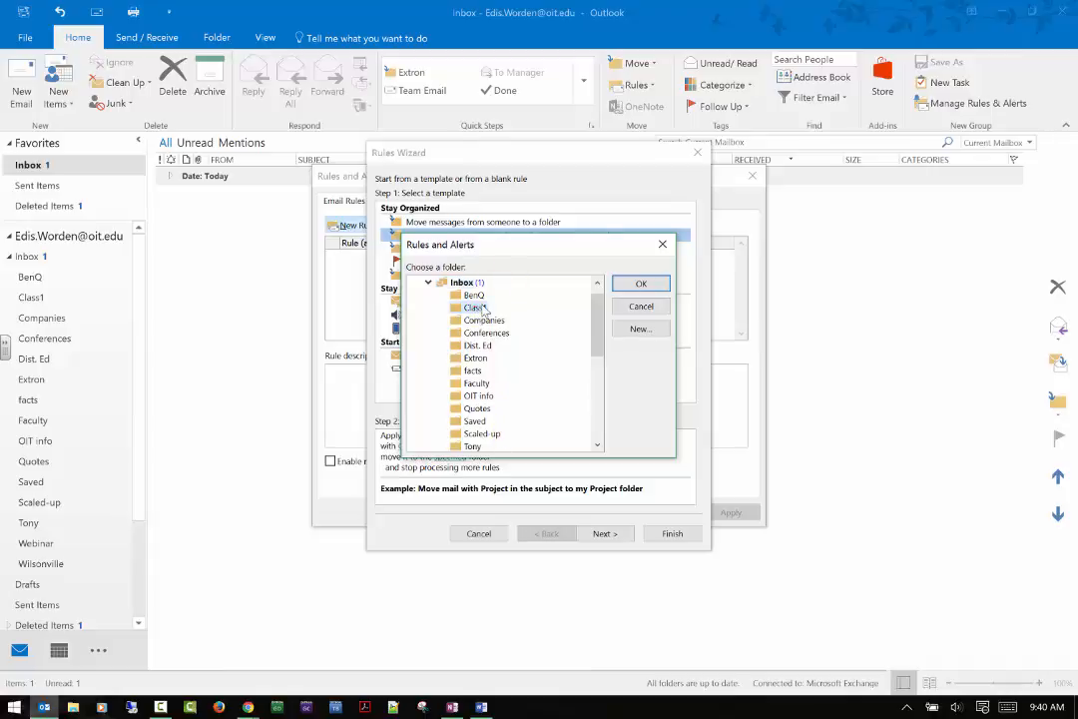
click(640, 284)
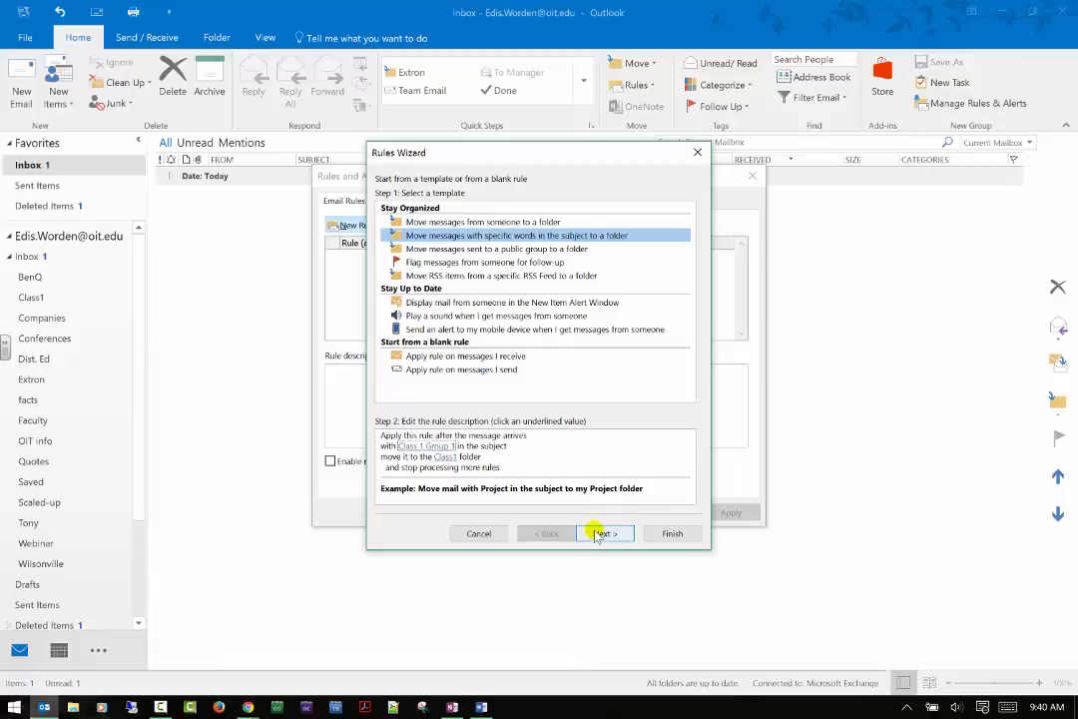
click(444, 456)
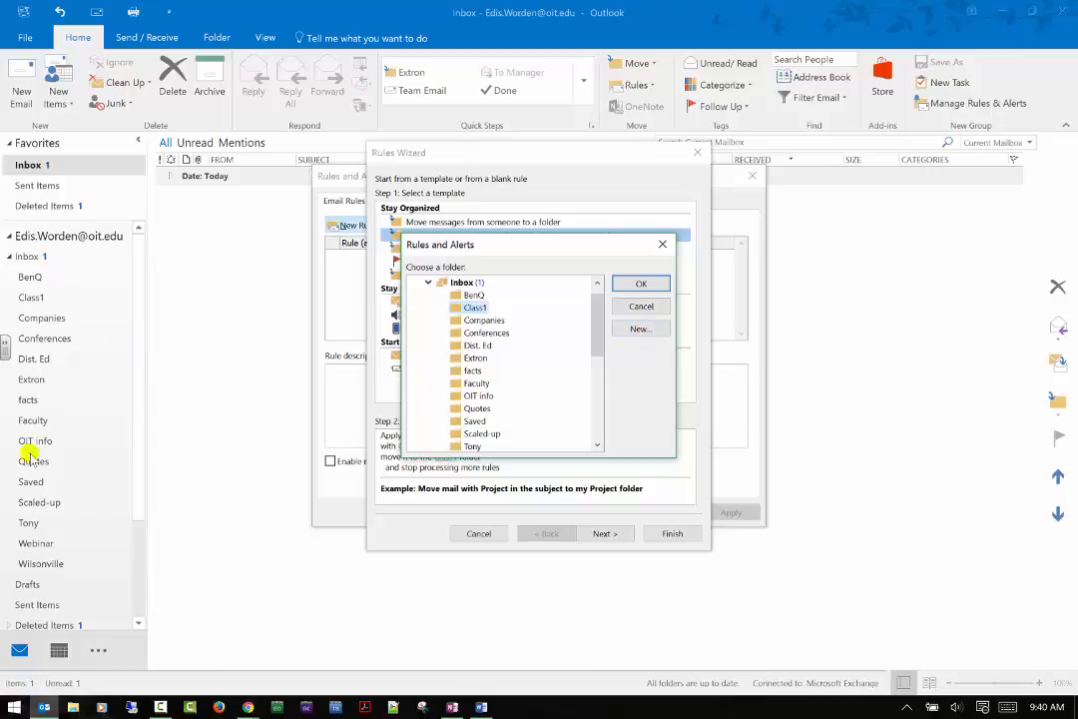
click(637, 330)
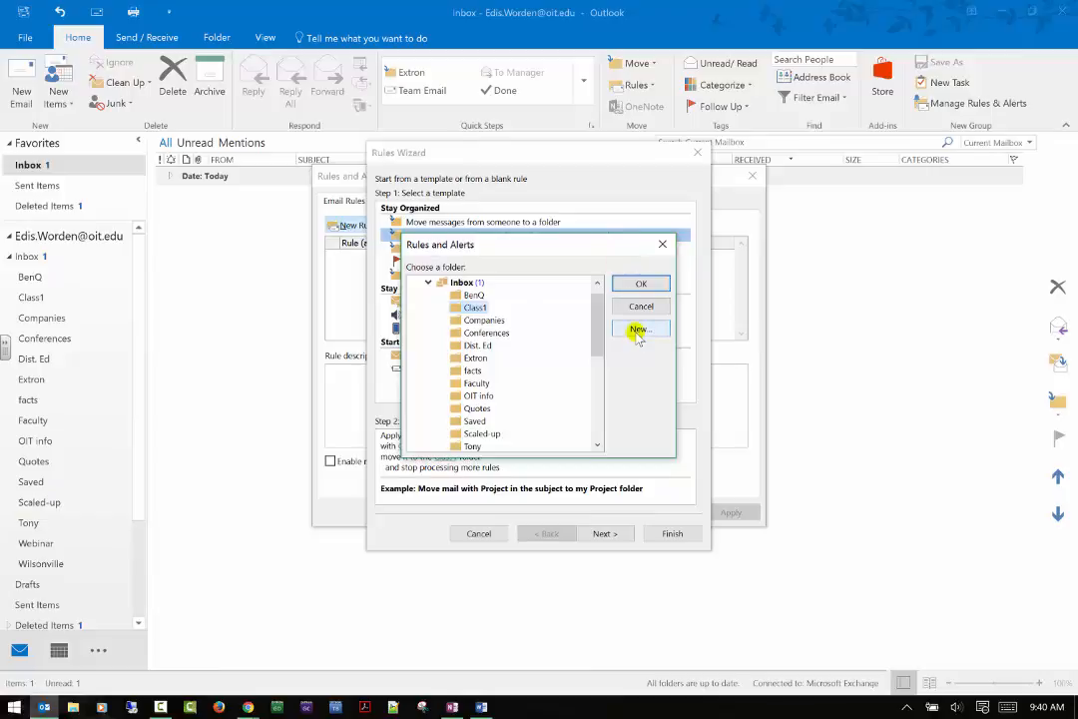
click(662, 246)
click(605, 533)
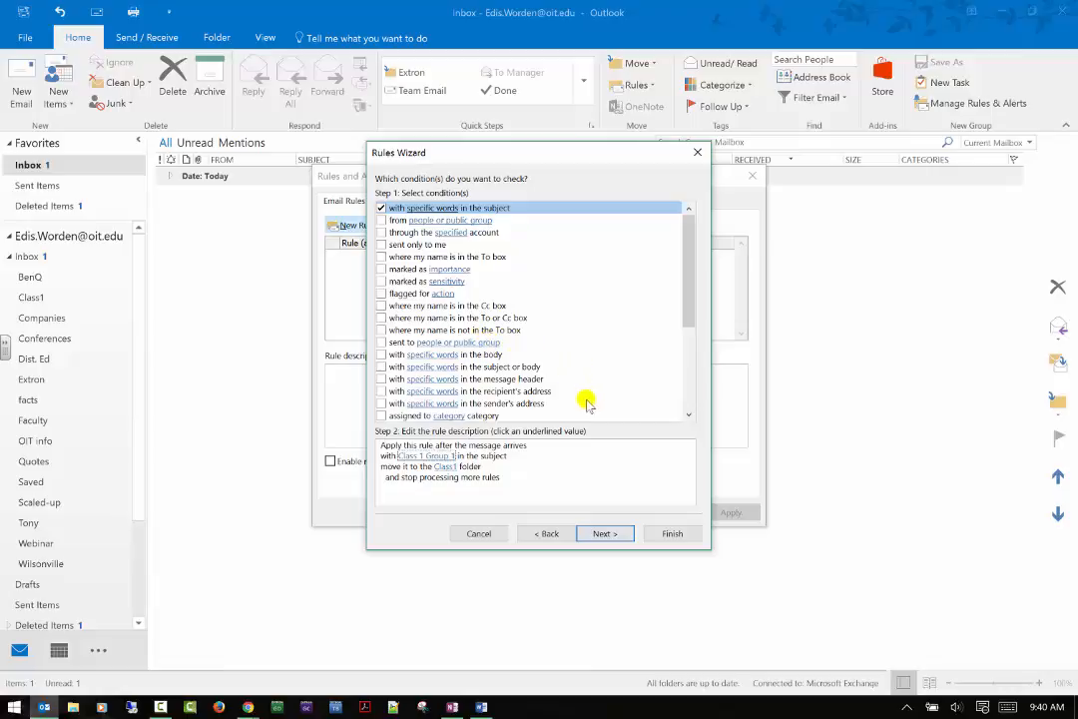
Keep the actions as move to Class1 and stop, without marking as read, then advance to exceptions.
click(602, 533)
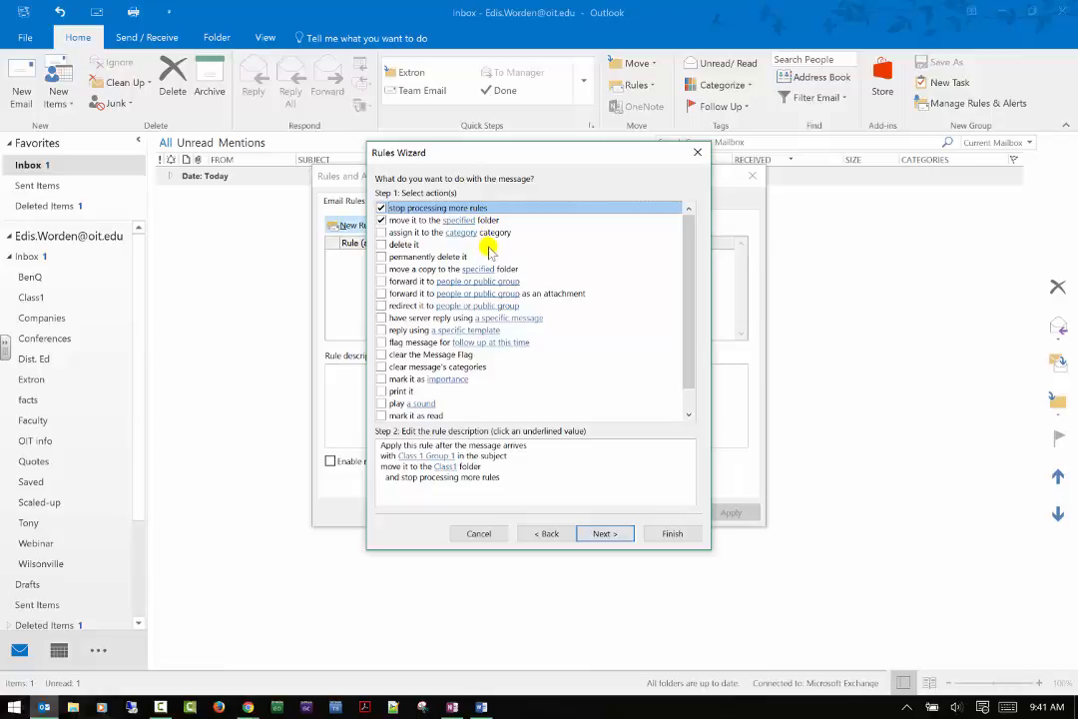
scroll(493, 291, down, 1)
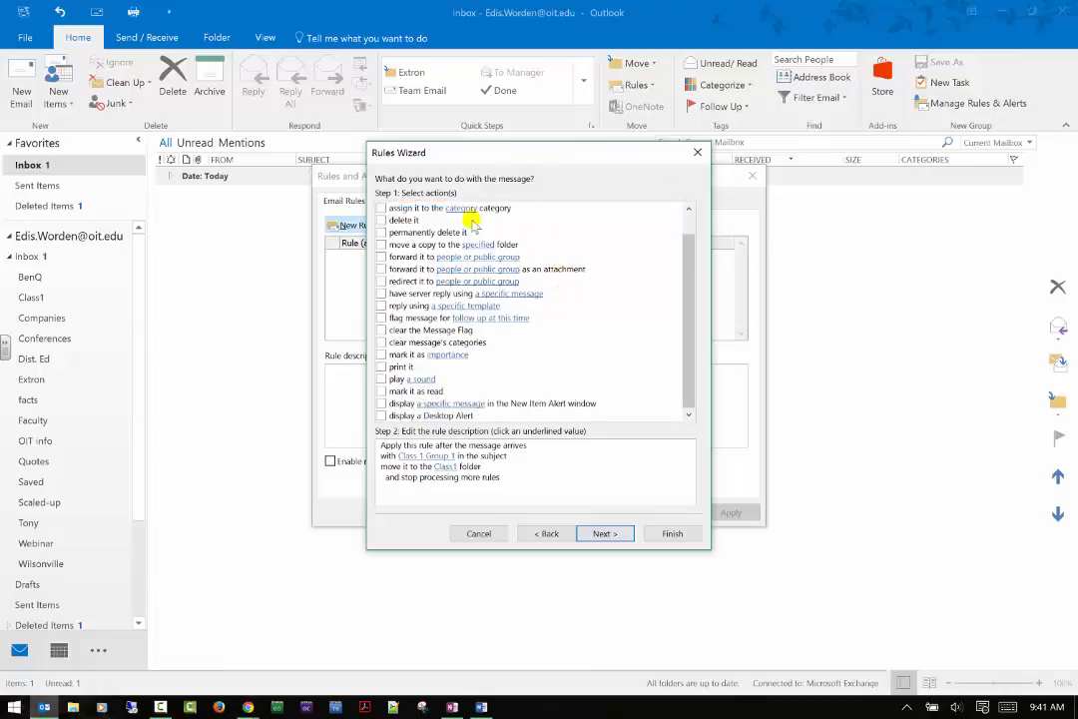
click(381, 391)
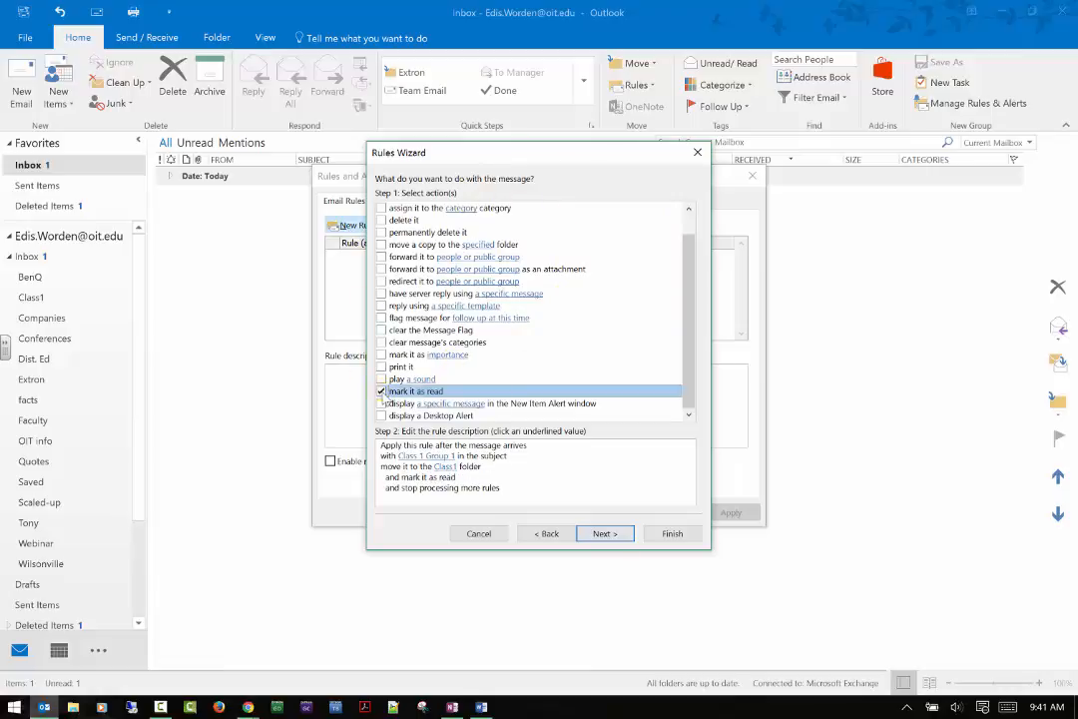
click(381, 393)
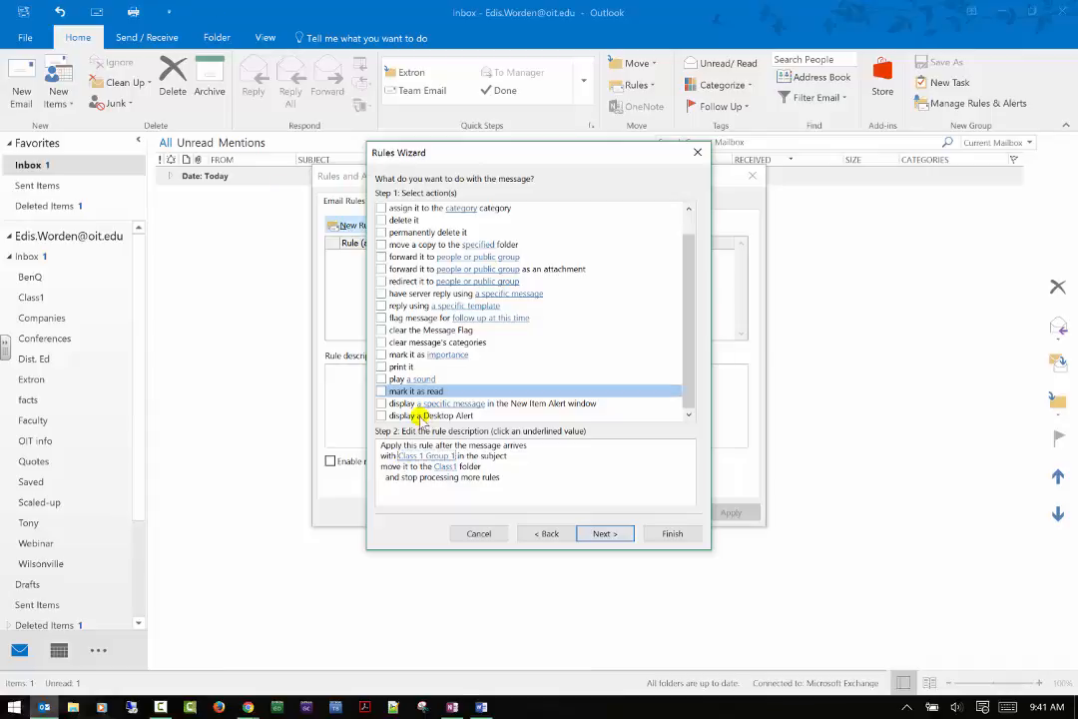
scroll(534, 345, up, 1)
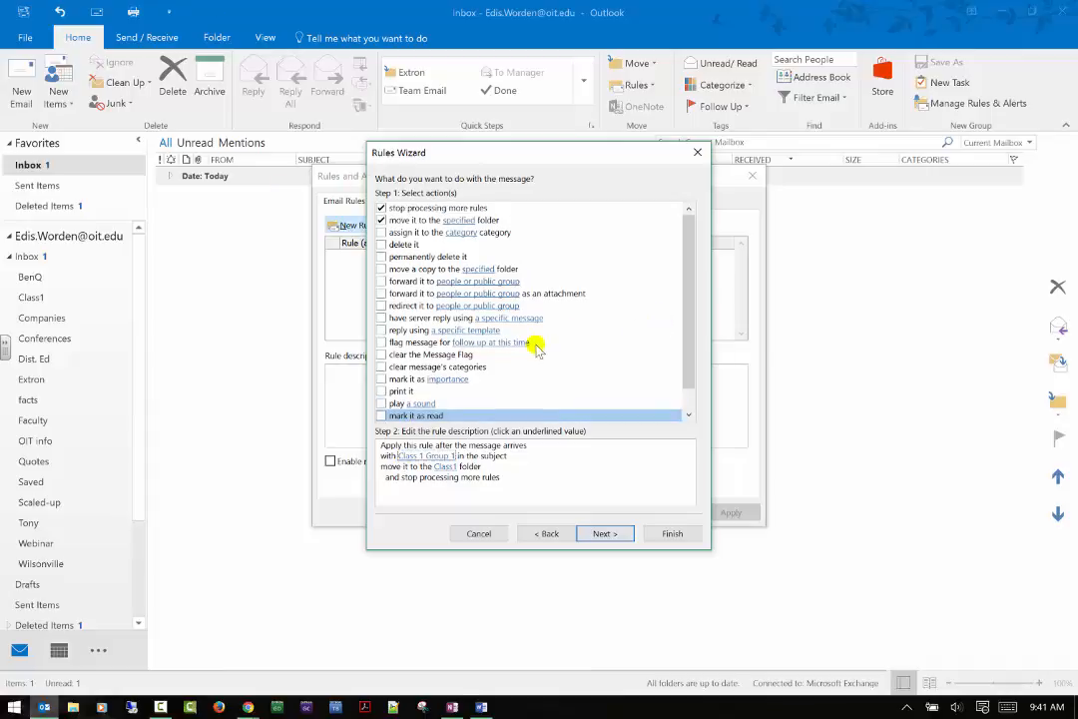
click(604, 534)
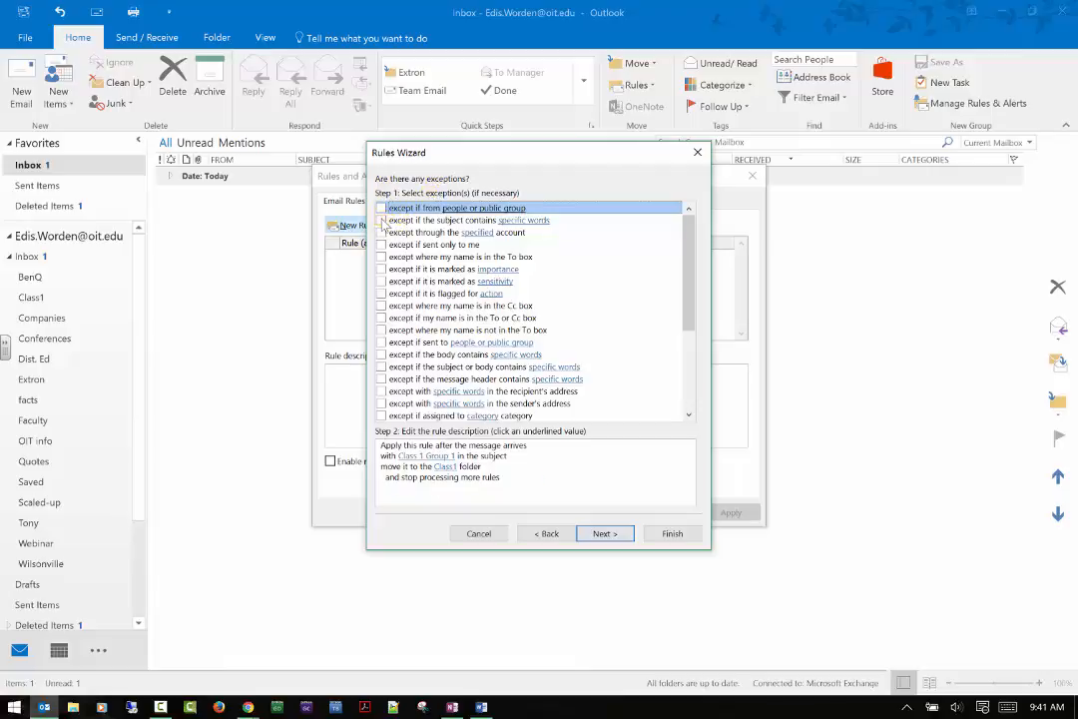
Add an exception for subjects containing 'Class 1 TA' and advance to final setup.
click(381, 219)
click(504, 477)
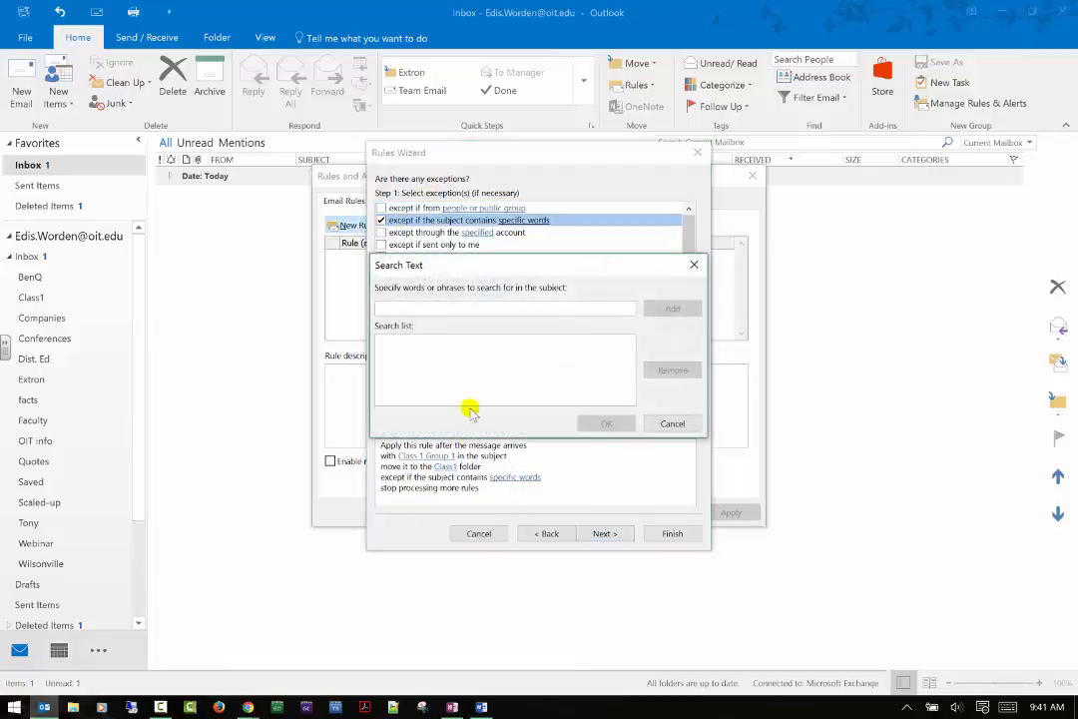
click(489, 304)
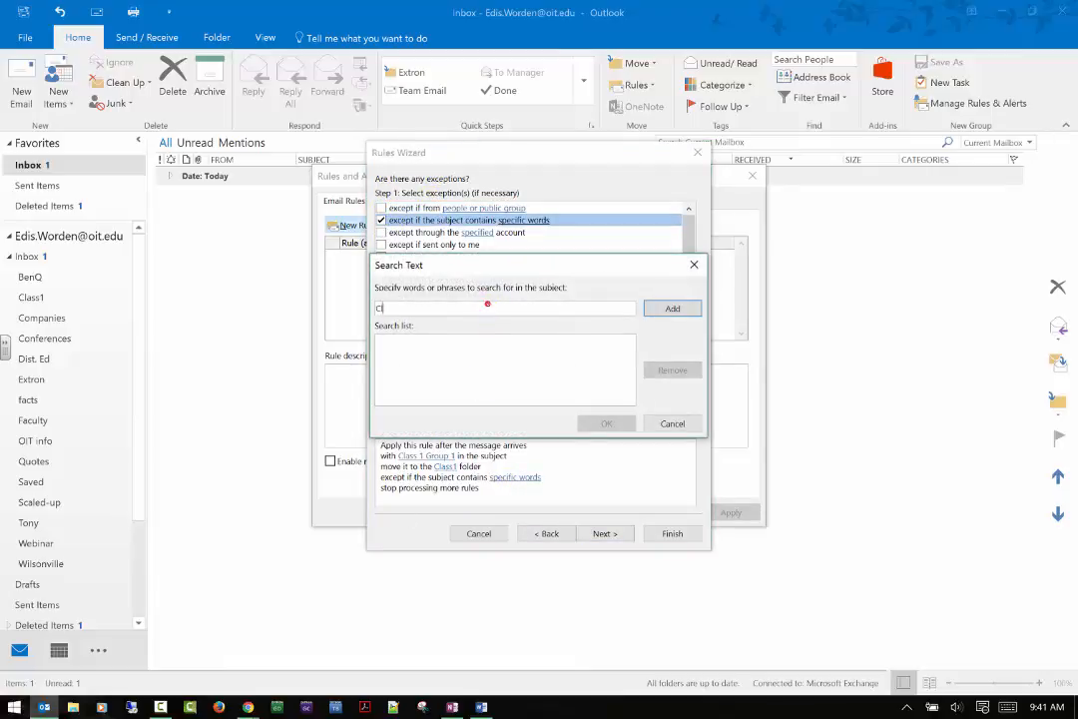
text(Class 1 TA)
click(674, 309)
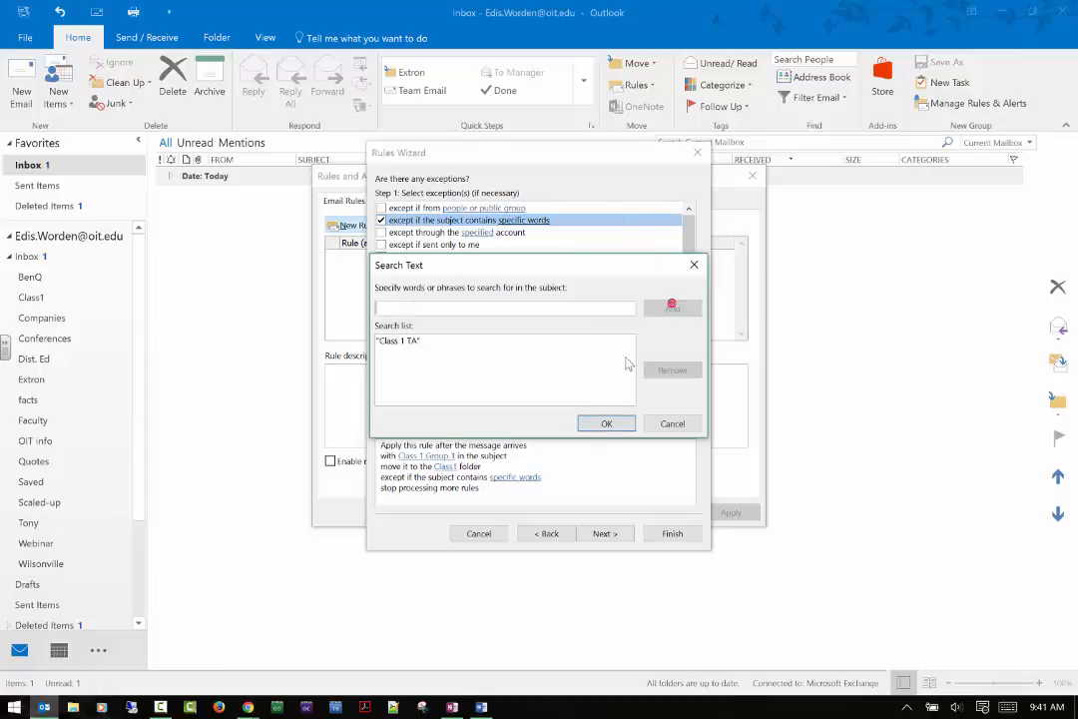
click(605, 423)
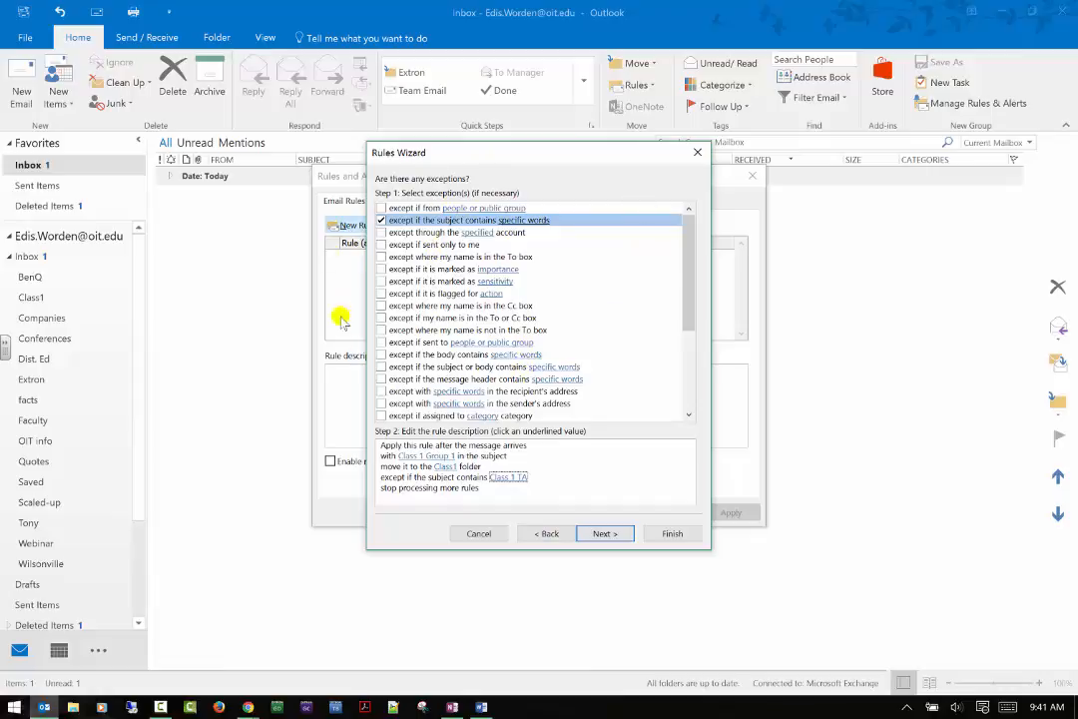
scroll(536, 243, down, 2)
scroll(544, 243, down, 2)
scroll(539, 234, up, 4)
click(611, 533)
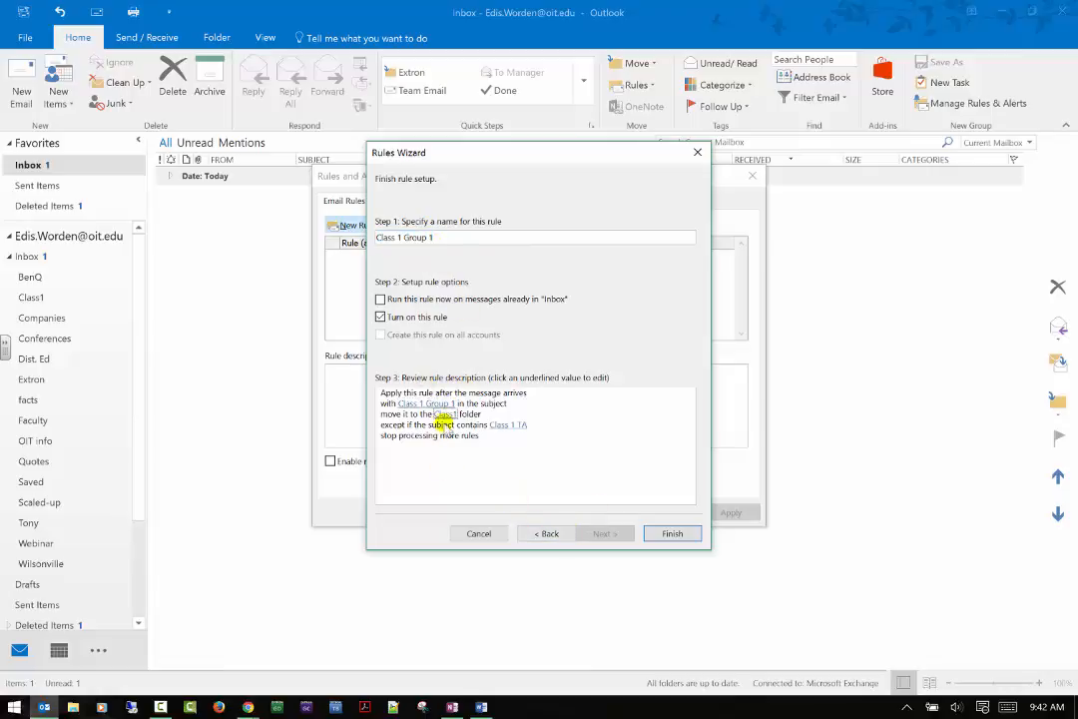
Return to the actions page and add assigning the Group 1 category to matching mail.
click(547, 532)
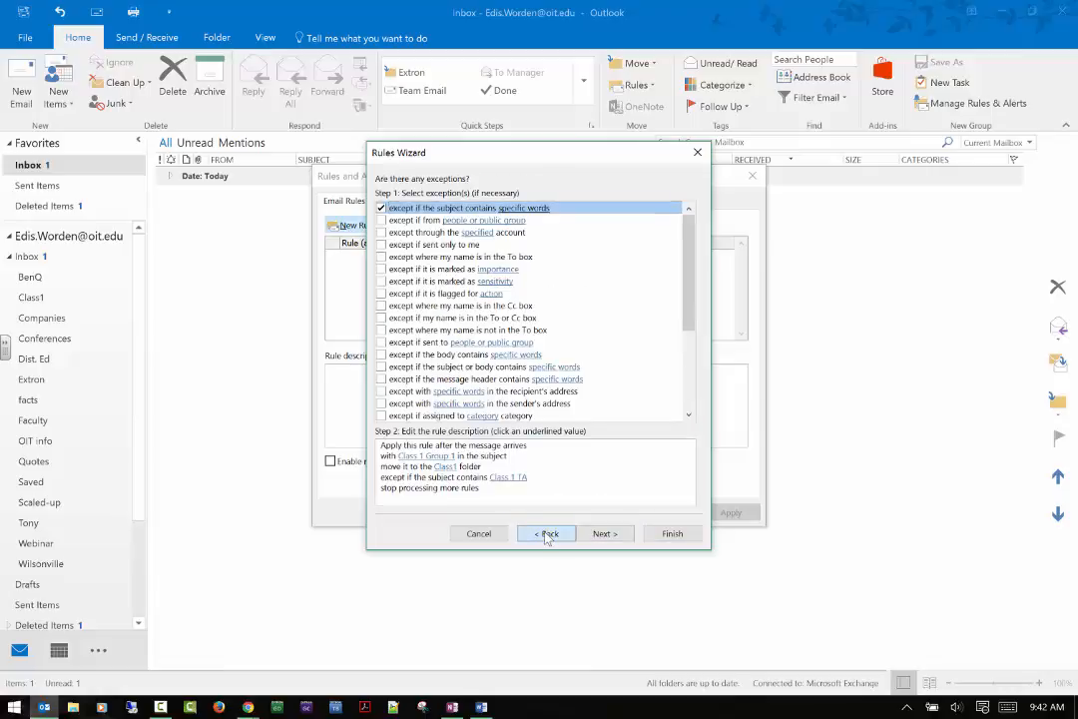
click(546, 535)
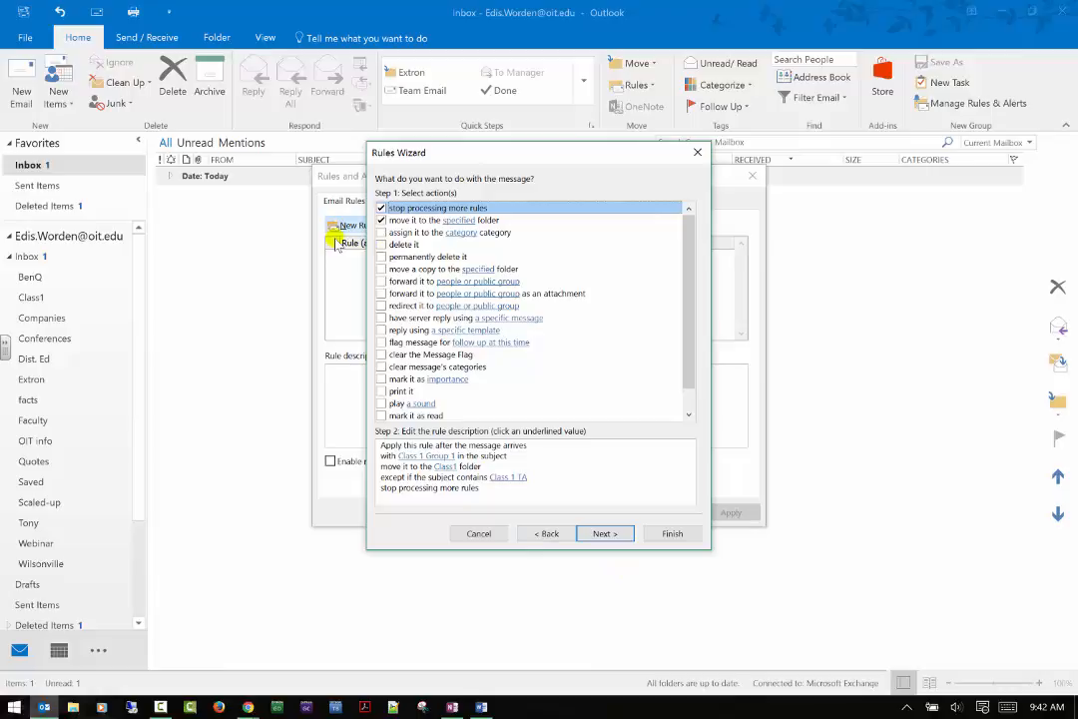
click(381, 233)
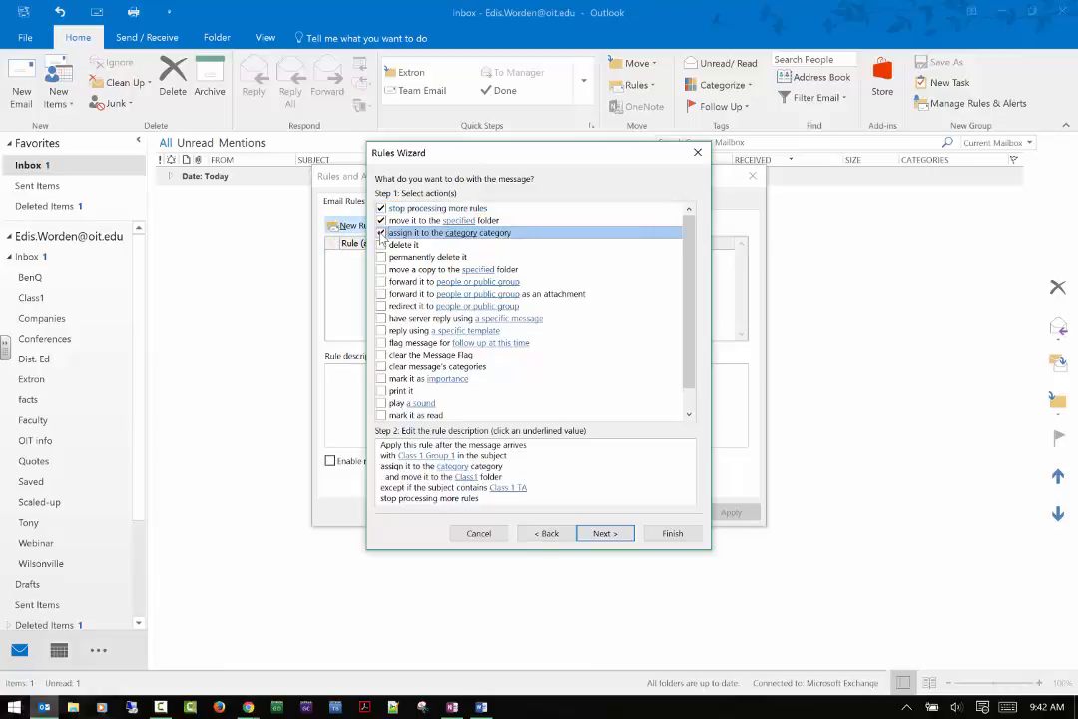
scroll(445, 489, down, 1)
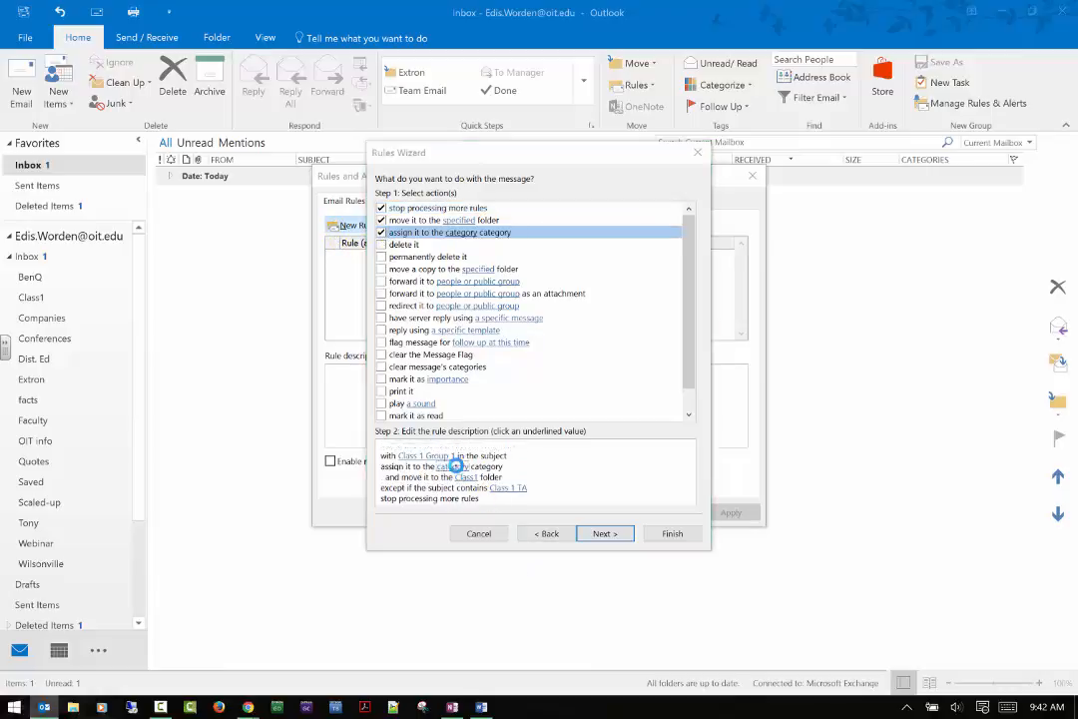
click(452, 457)
click(365, 298)
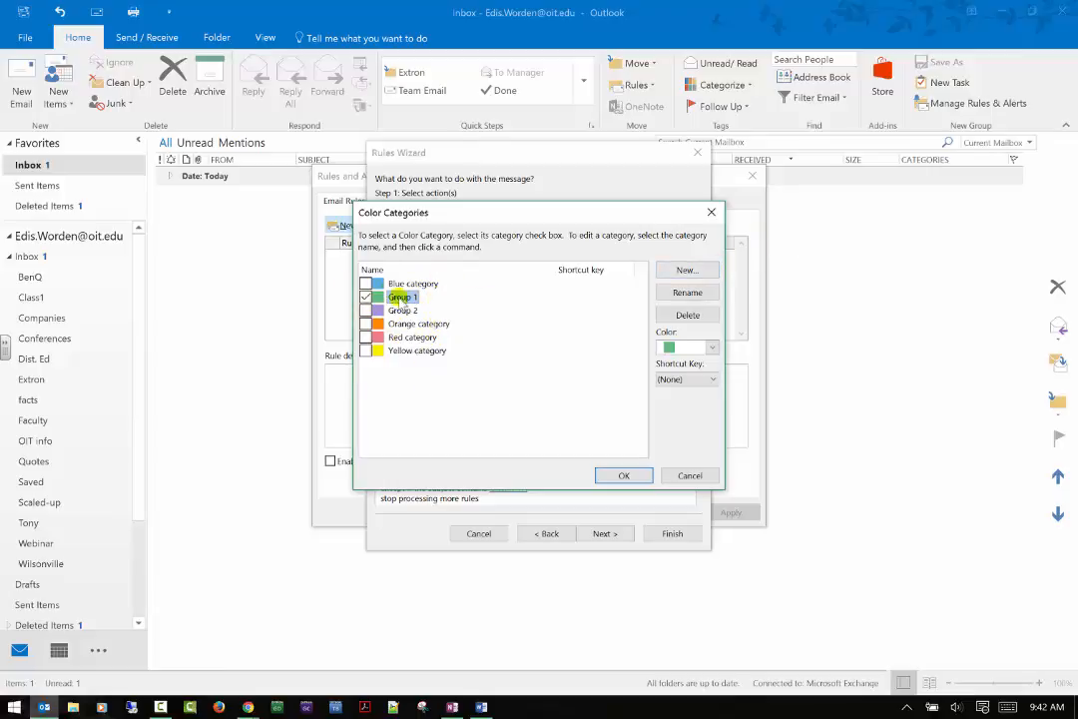
click(640, 481)
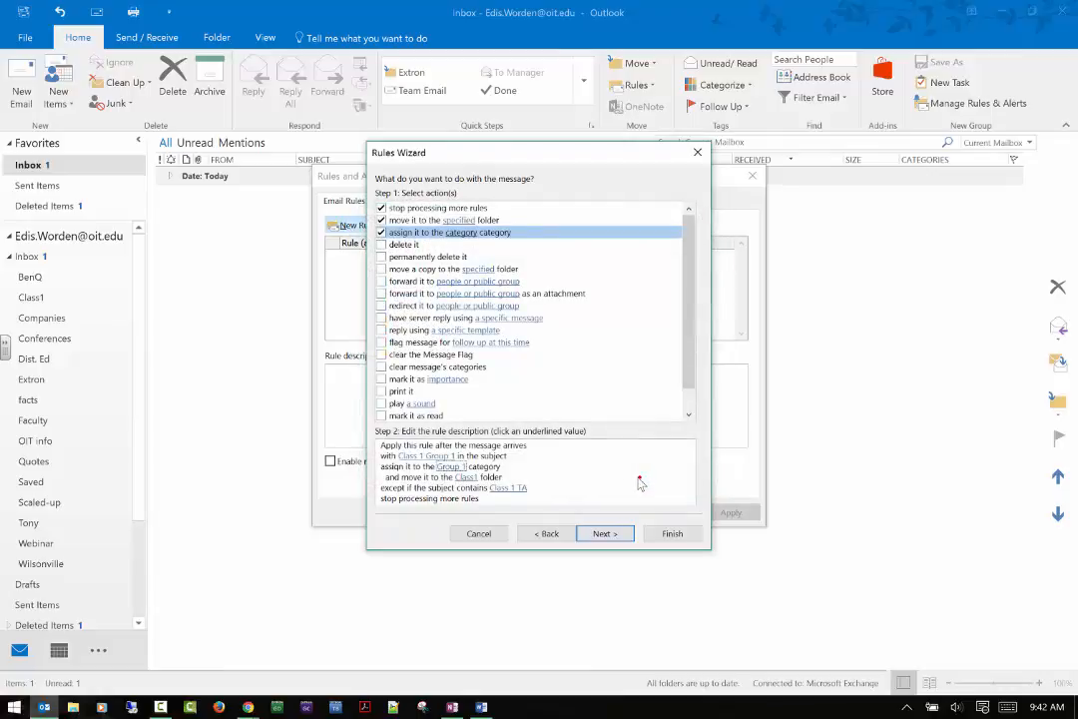
click(604, 534)
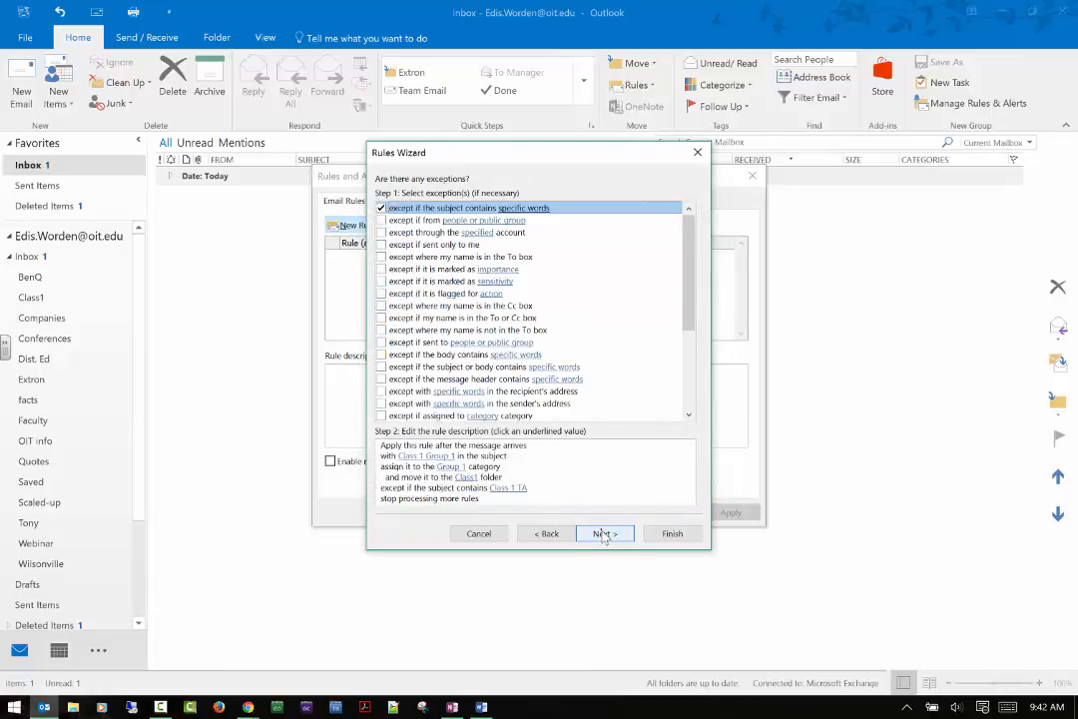
Finish the Class 1 Group 1 rule, accept the client-only warning, and apply it.
click(604, 535)
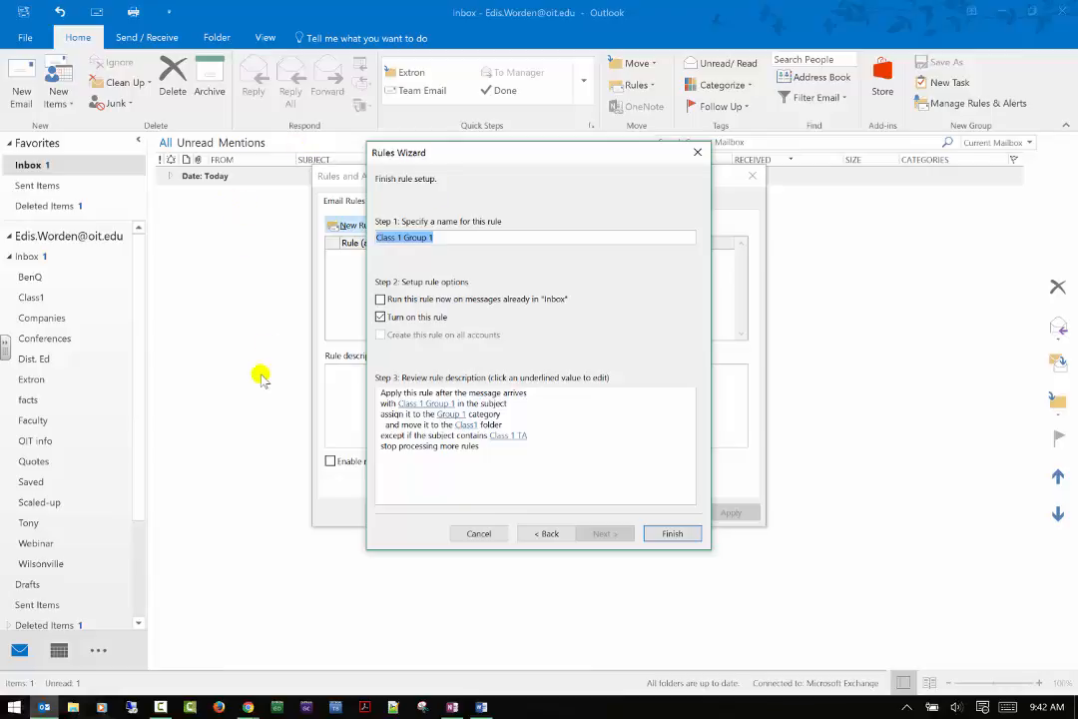
click(673, 534)
click(539, 401)
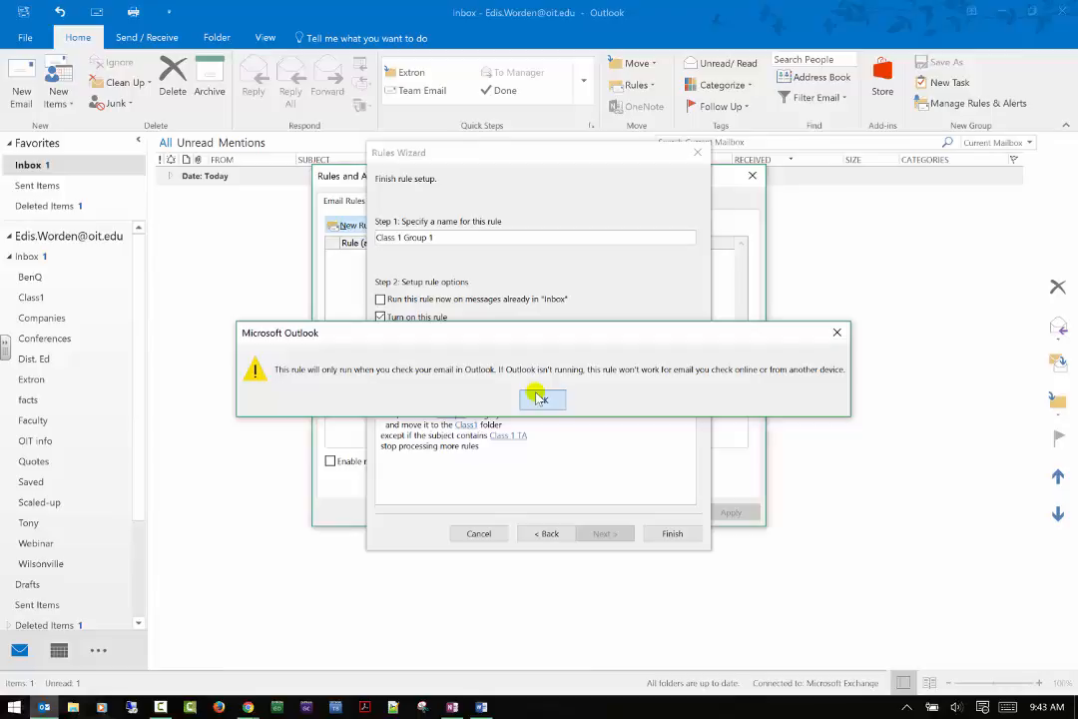
click(539, 399)
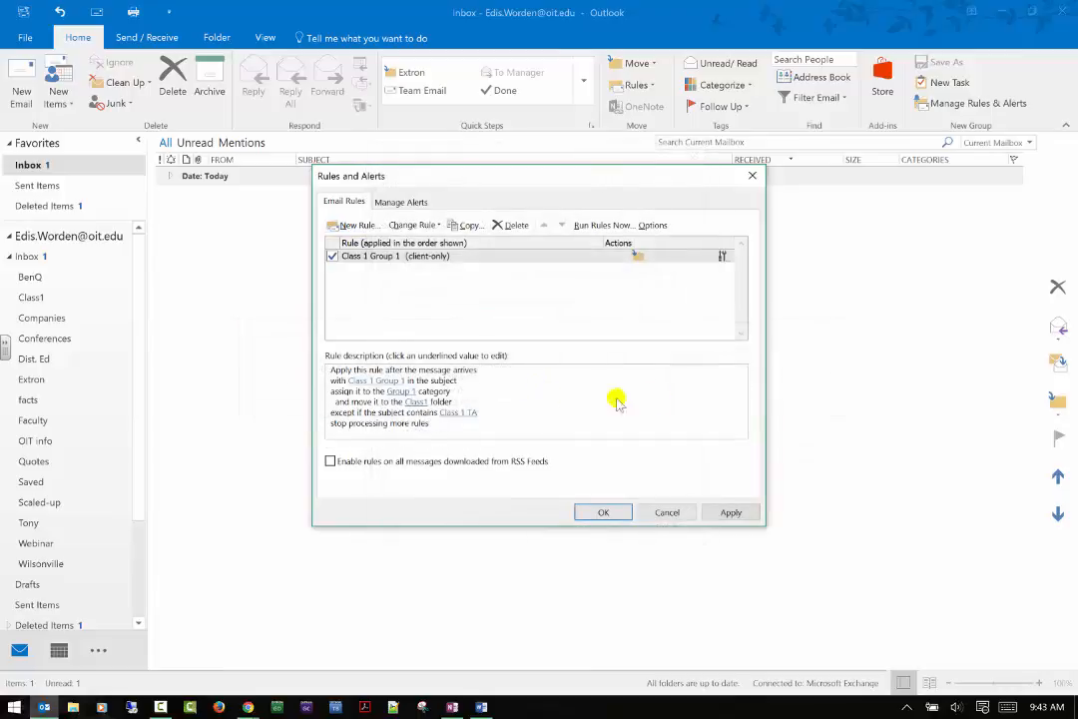
click(732, 512)
click(603, 512)
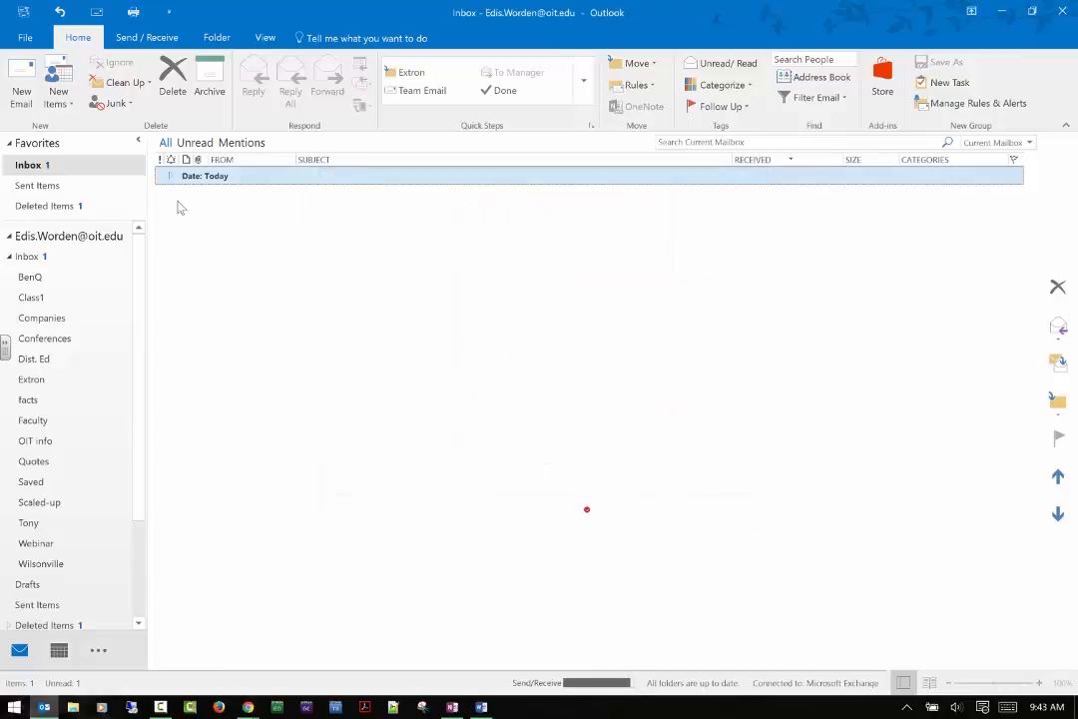
Run the Class 1 Group 1 rule on the Inbox with Run Rules Now, moving the message to Class1.
click(170, 176)
click(332, 197)
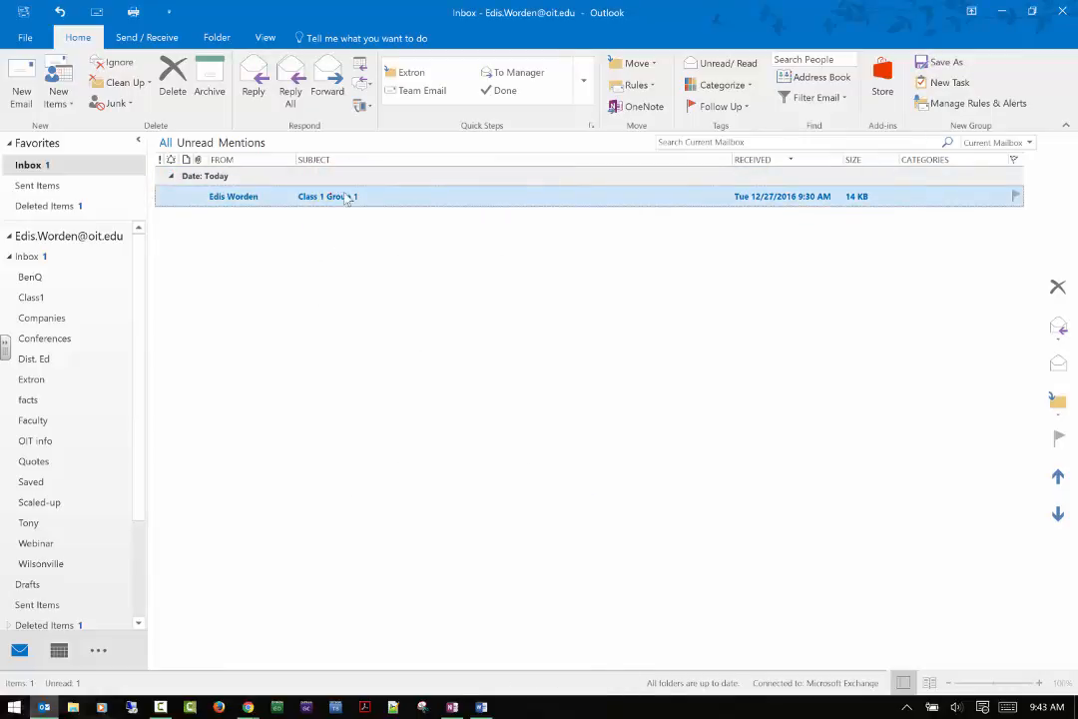
click(654, 85)
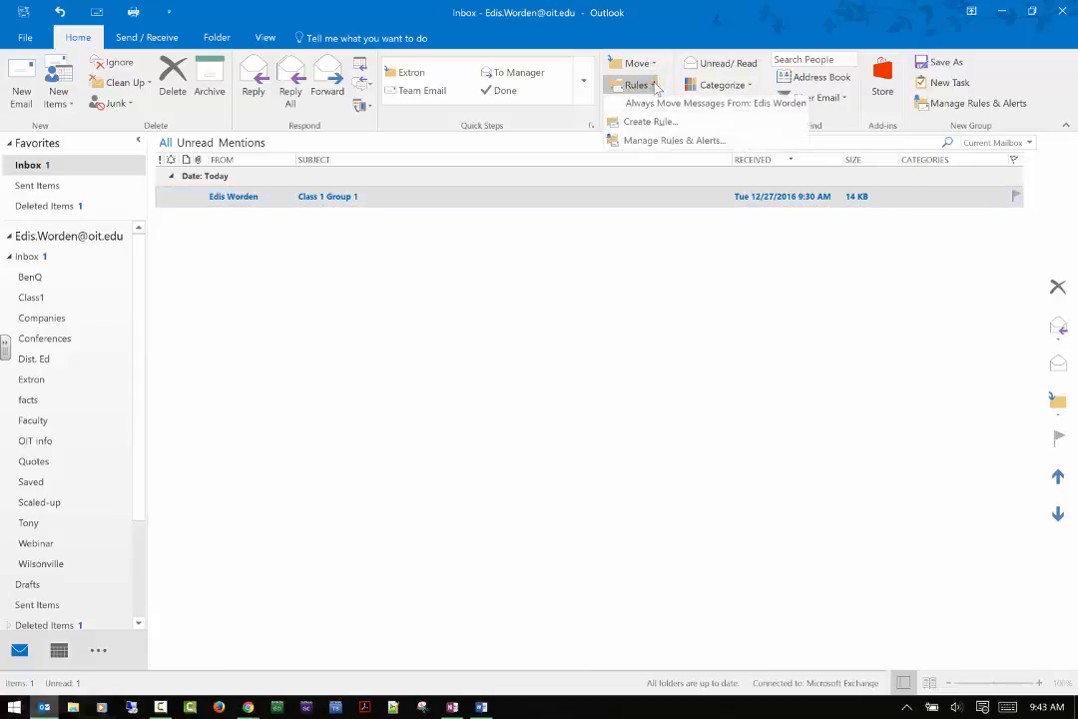
click(649, 141)
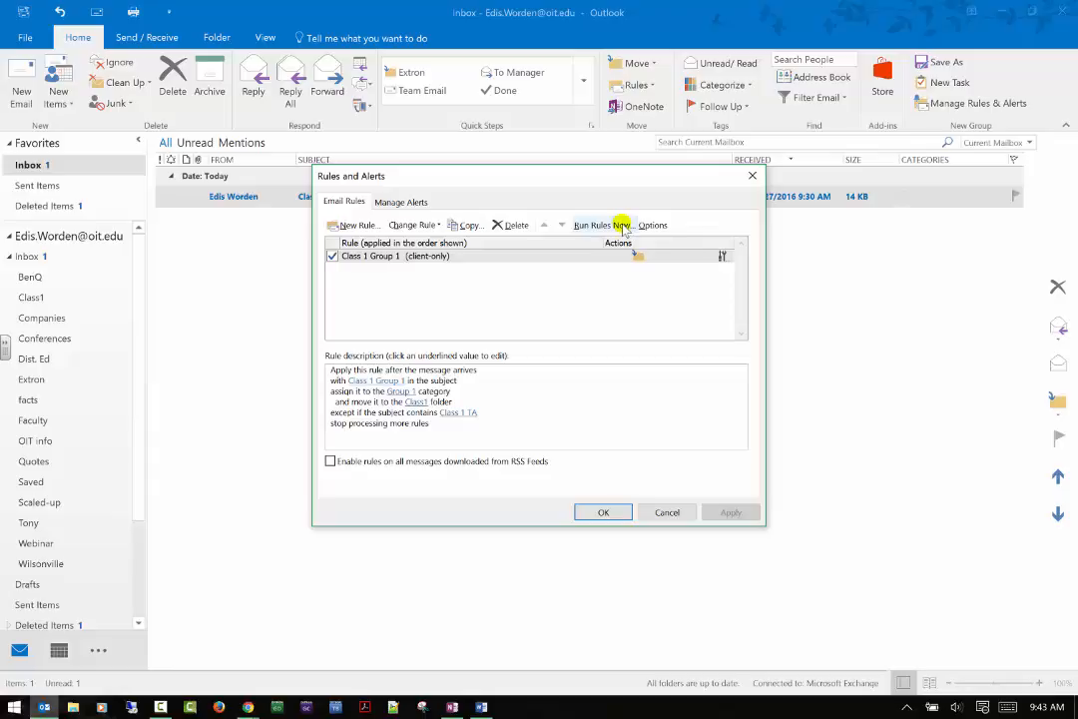
click(621, 225)
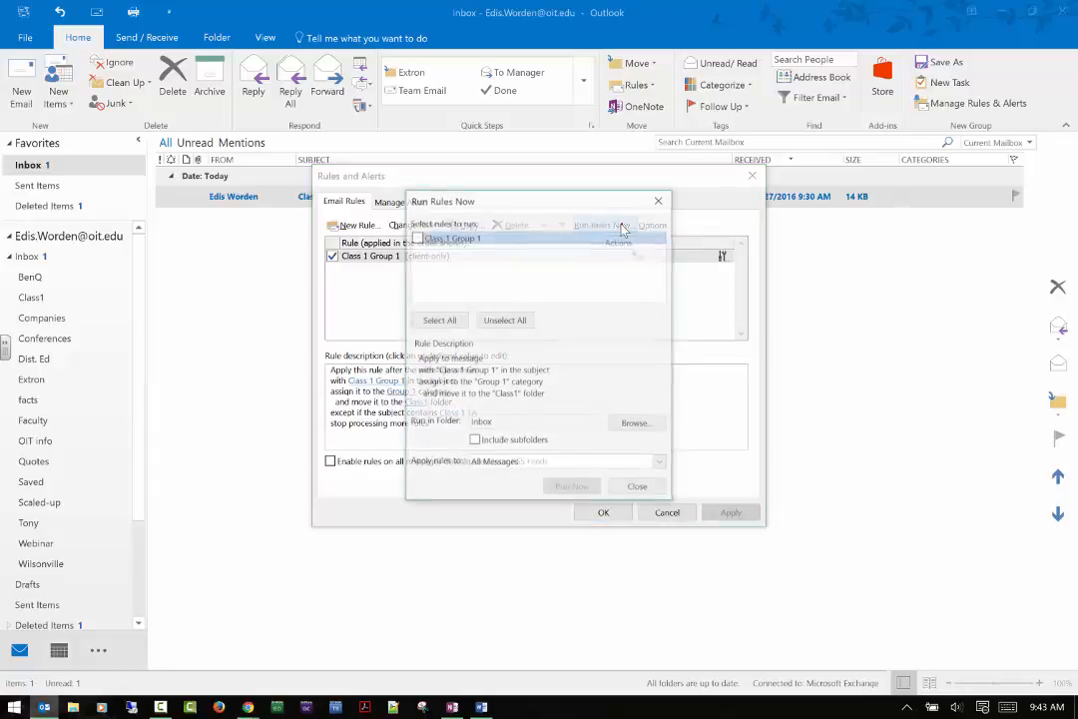
click(417, 240)
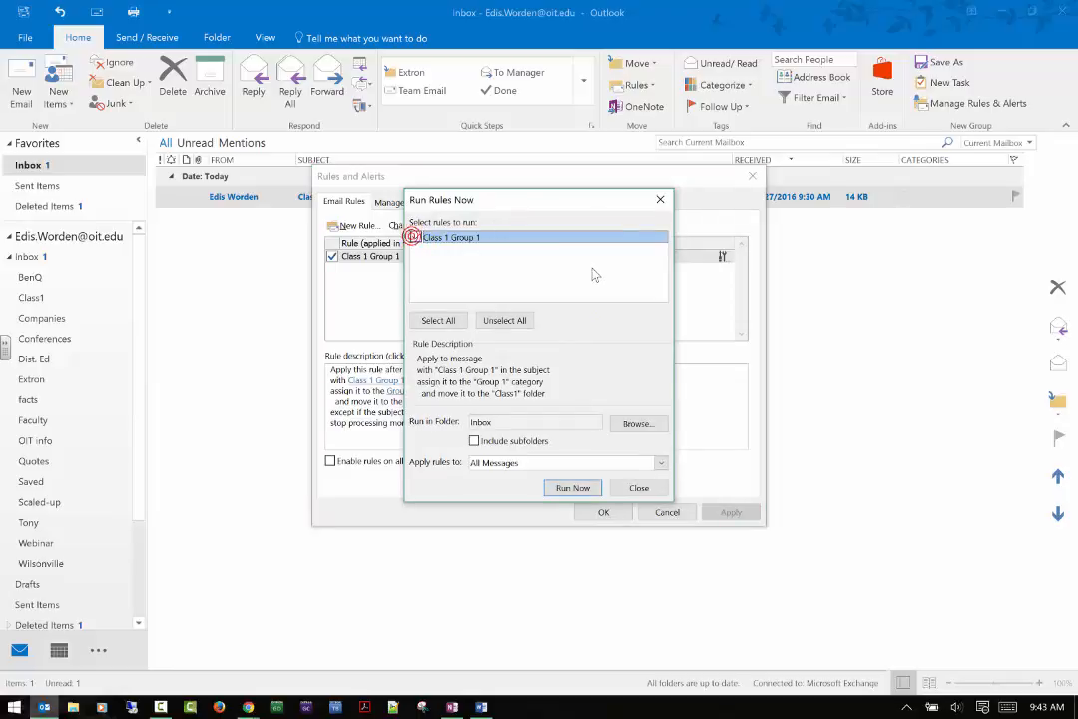
click(576, 488)
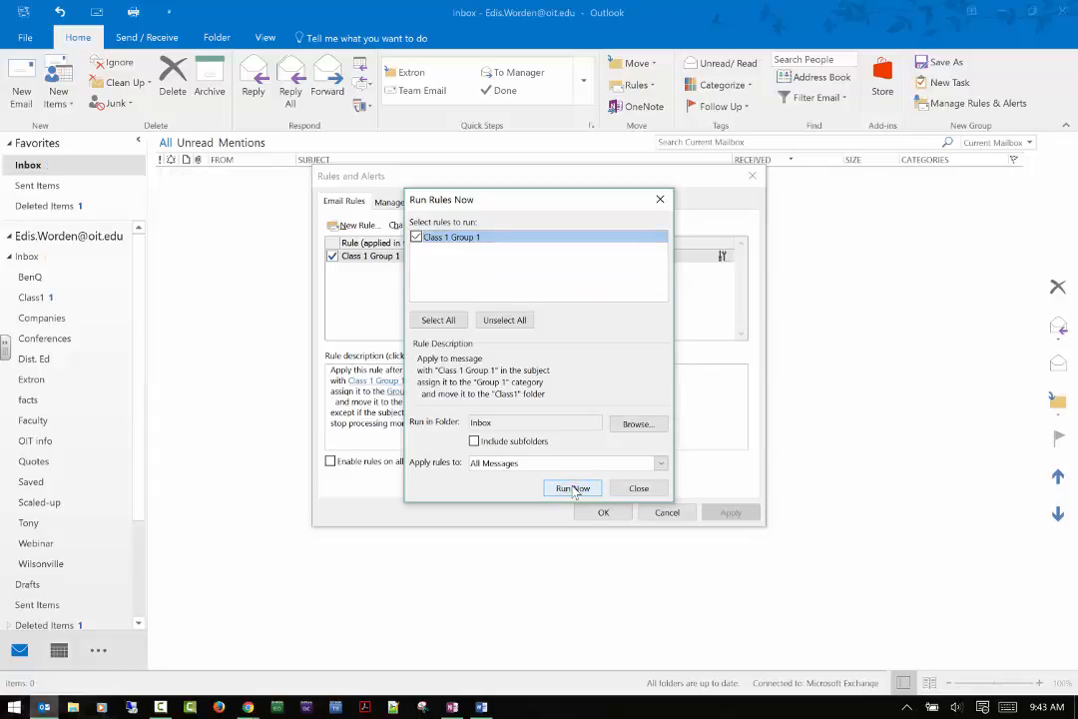
click(638, 488)
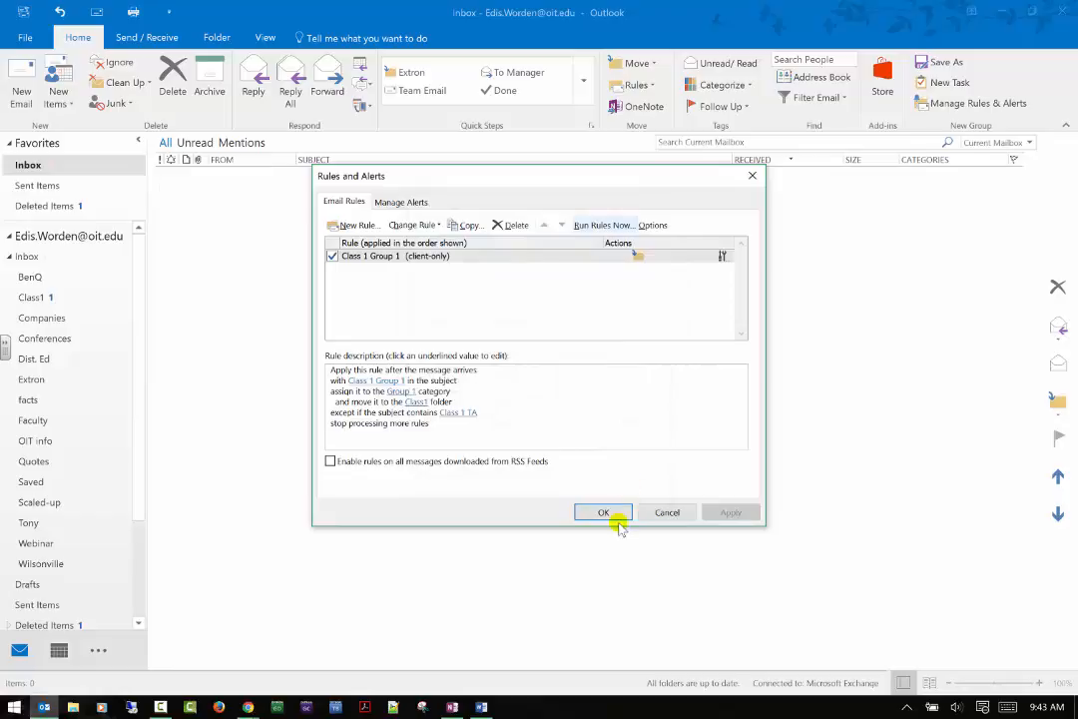
click(627, 513)
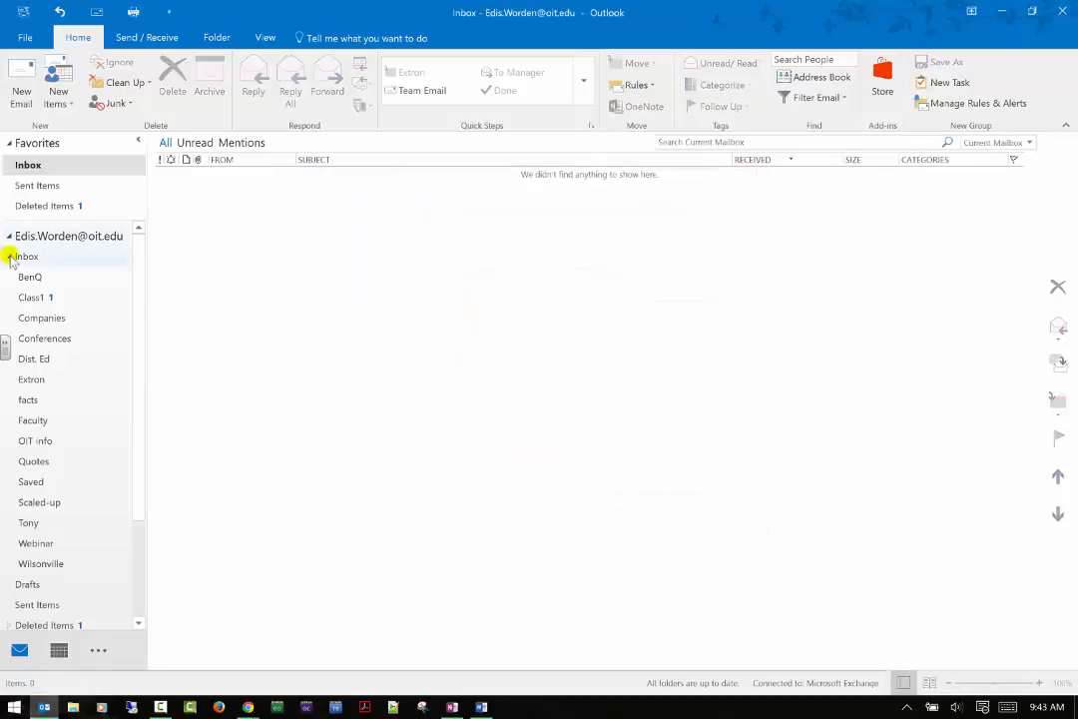
View the Class1 folder to confirm the Class 1 Group 1 message carries the Group 1 category.
click(28, 297)
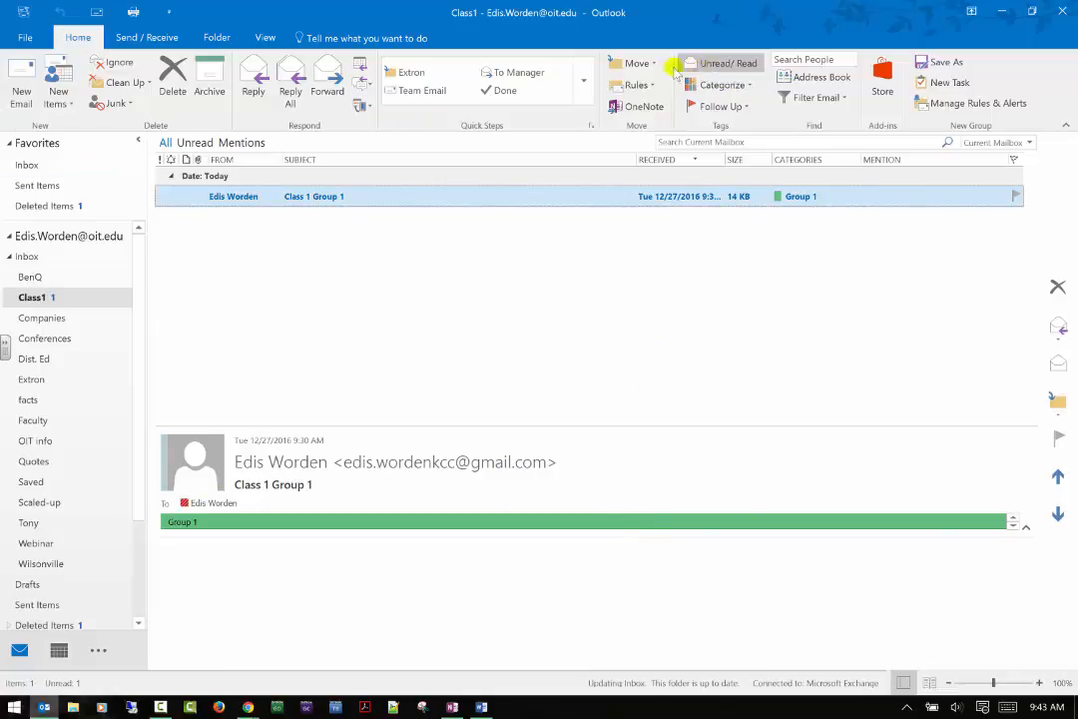
click(636, 86)
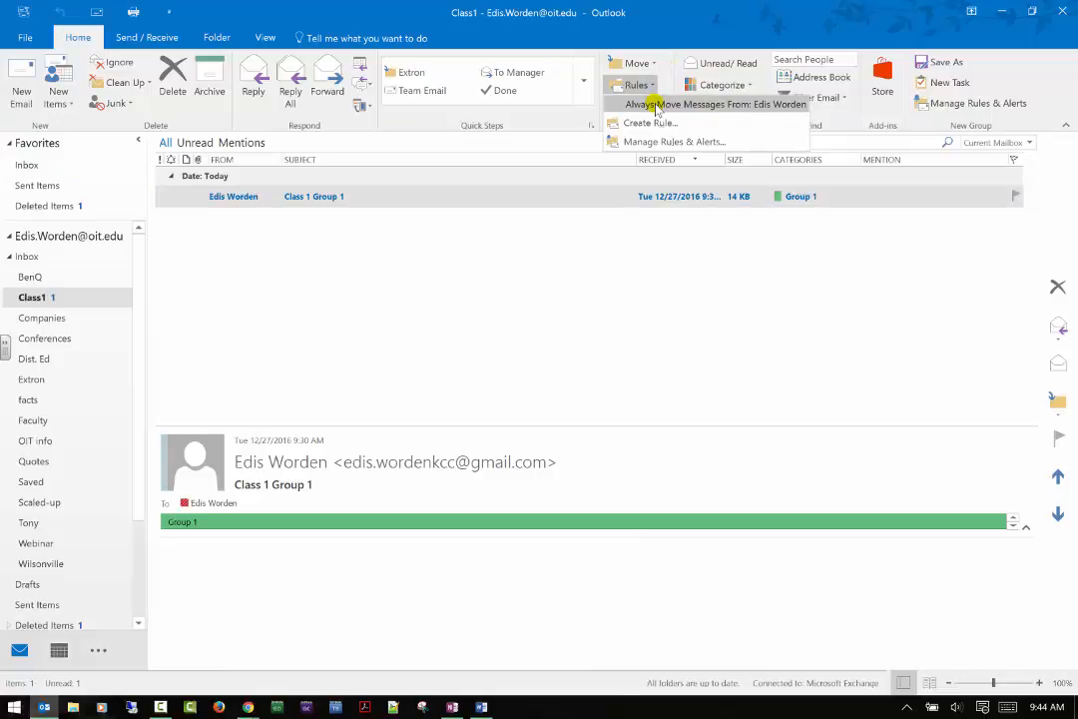
Start a new rule matching mail with 'Class 1 Group 2' in the subject.
click(674, 142)
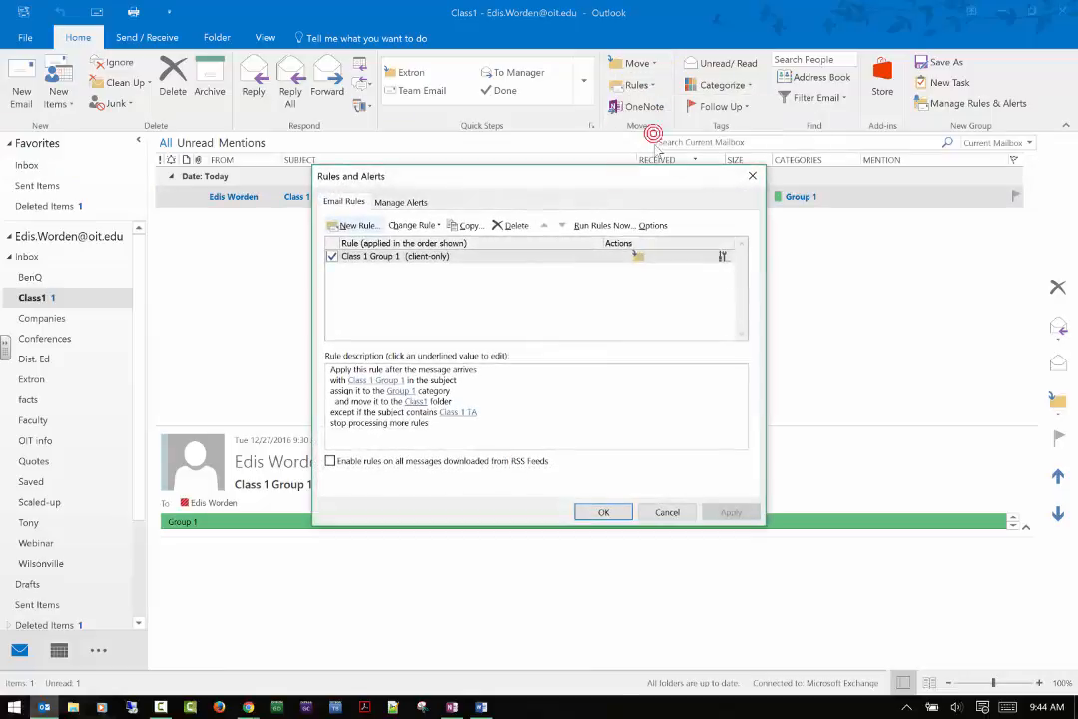
click(434, 257)
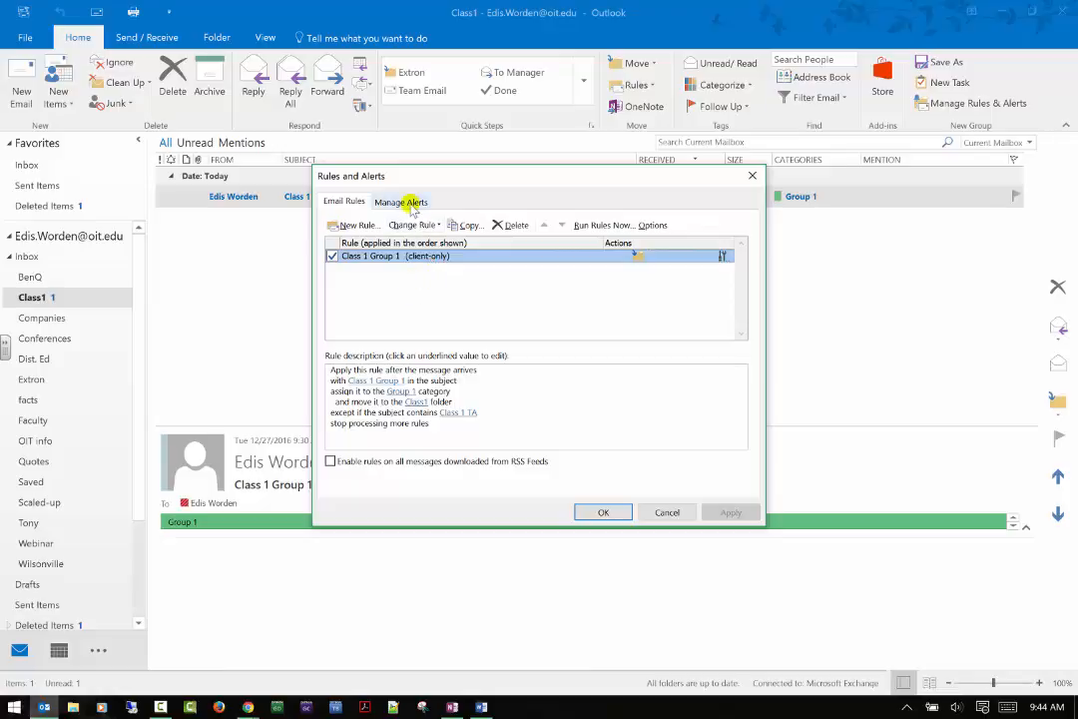
click(356, 225)
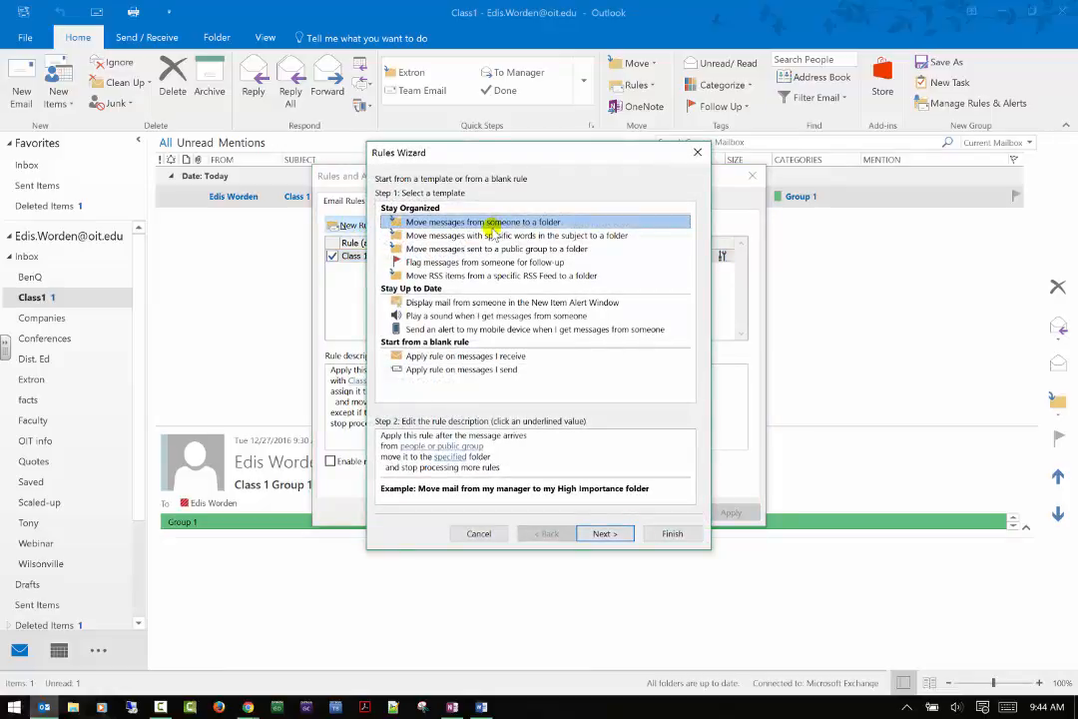
click(493, 237)
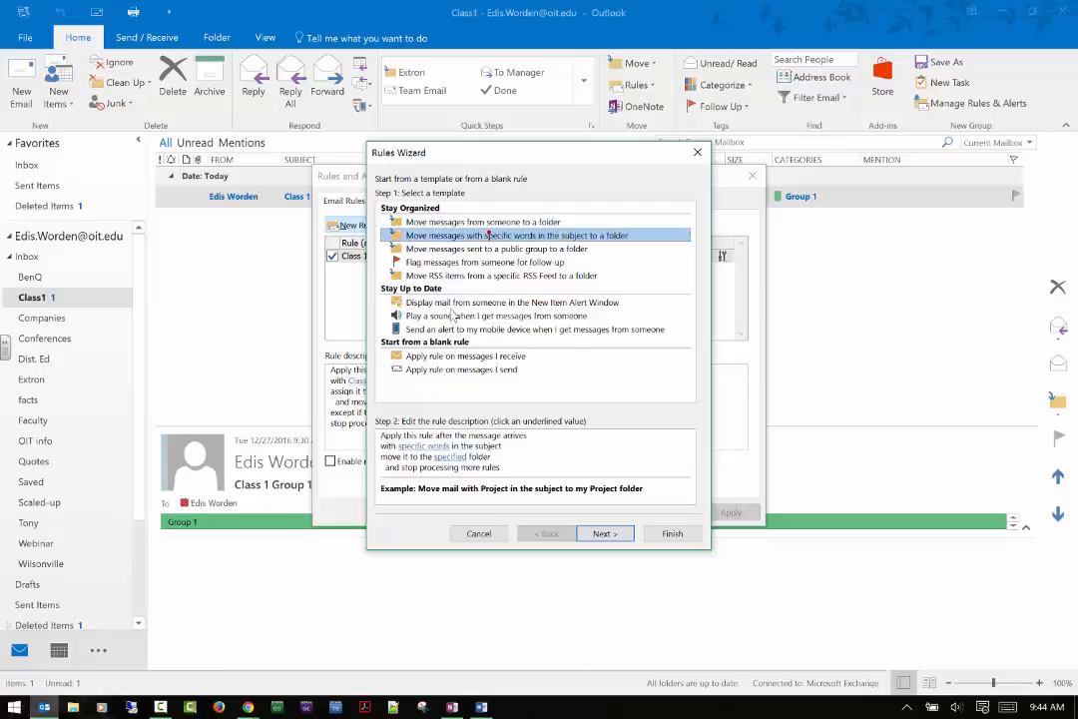
click(424, 446)
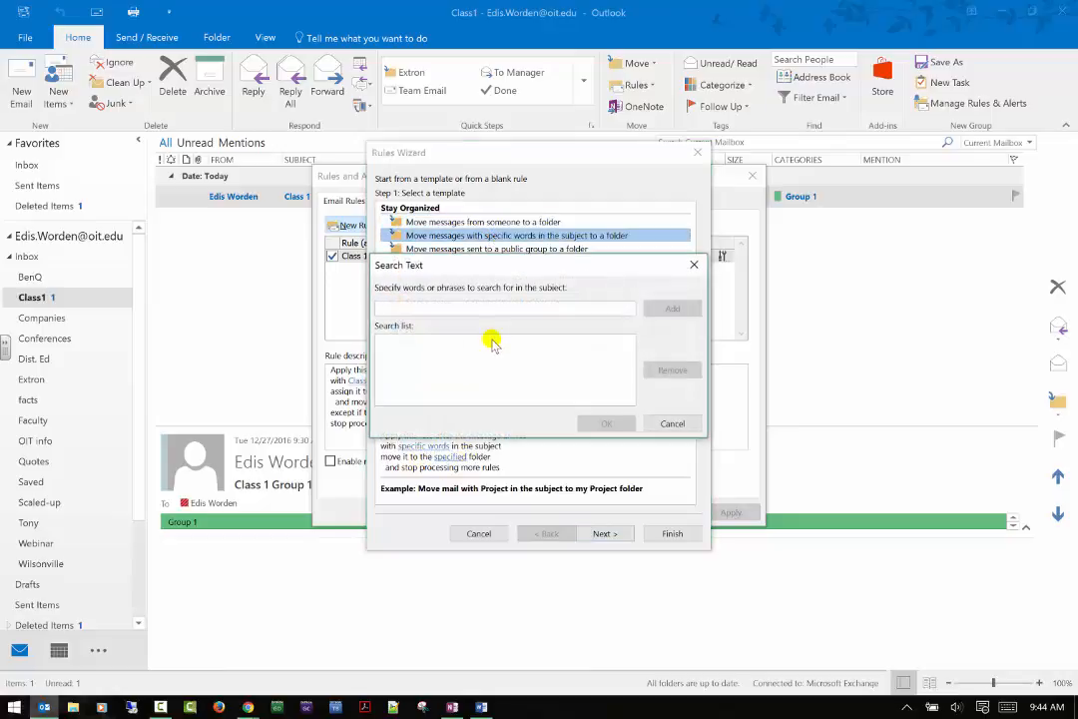
text(Class 1 Group 2)
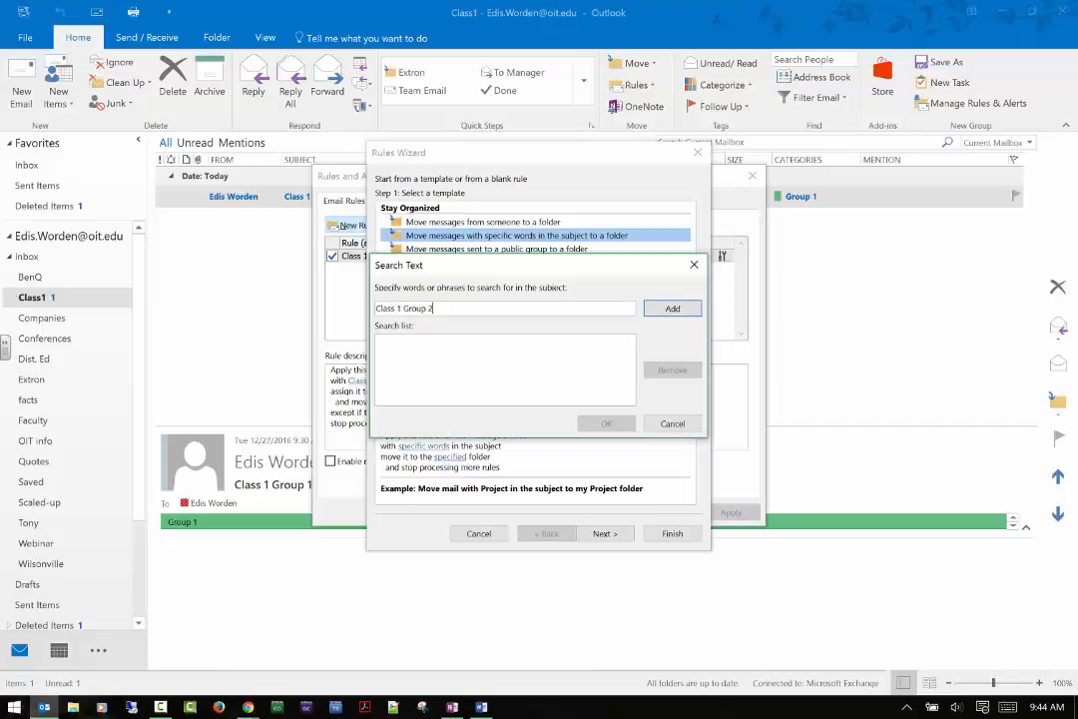
click(675, 309)
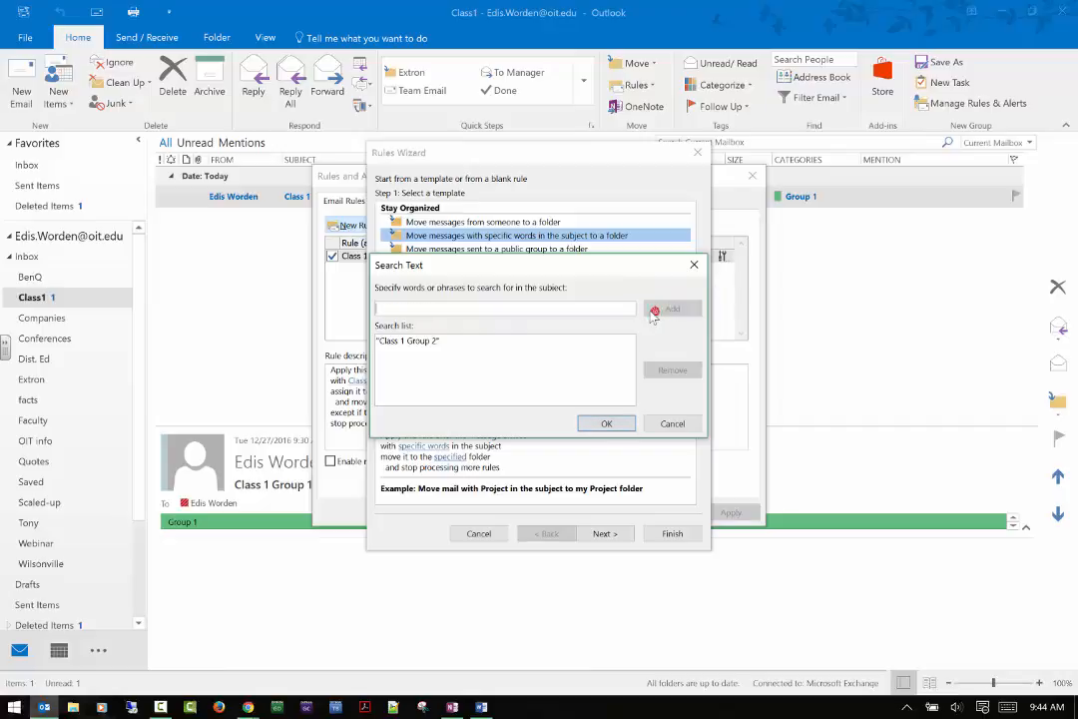
click(606, 423)
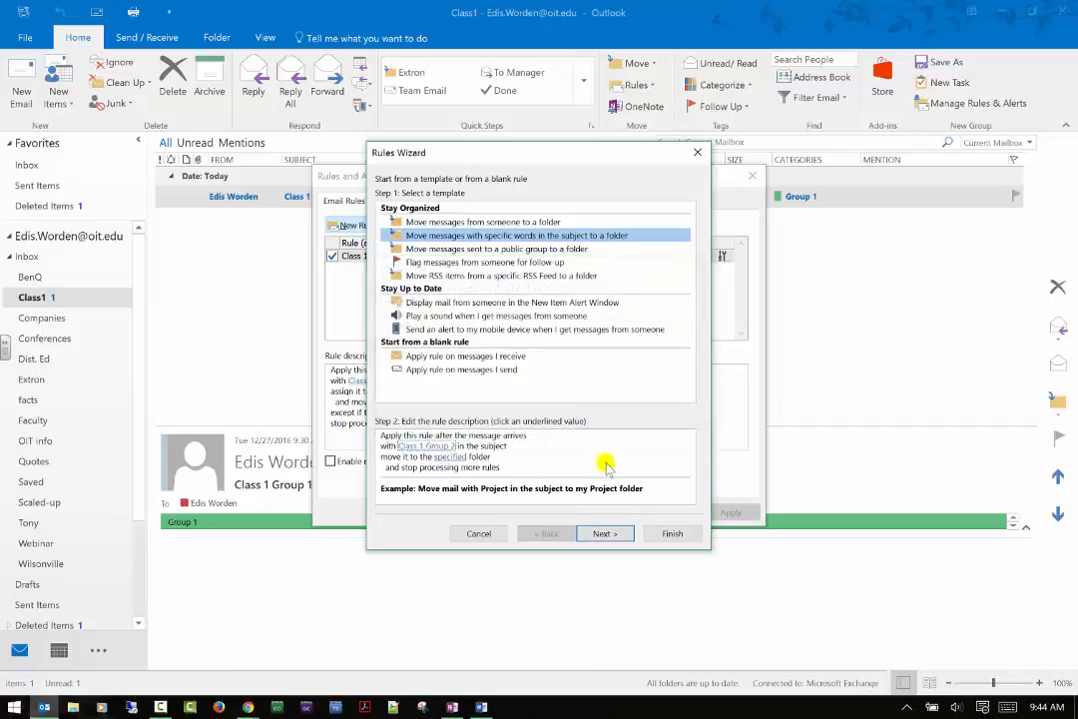
Make the rule move matching mail to Class1 and assign the Group 2 category.
click(450, 456)
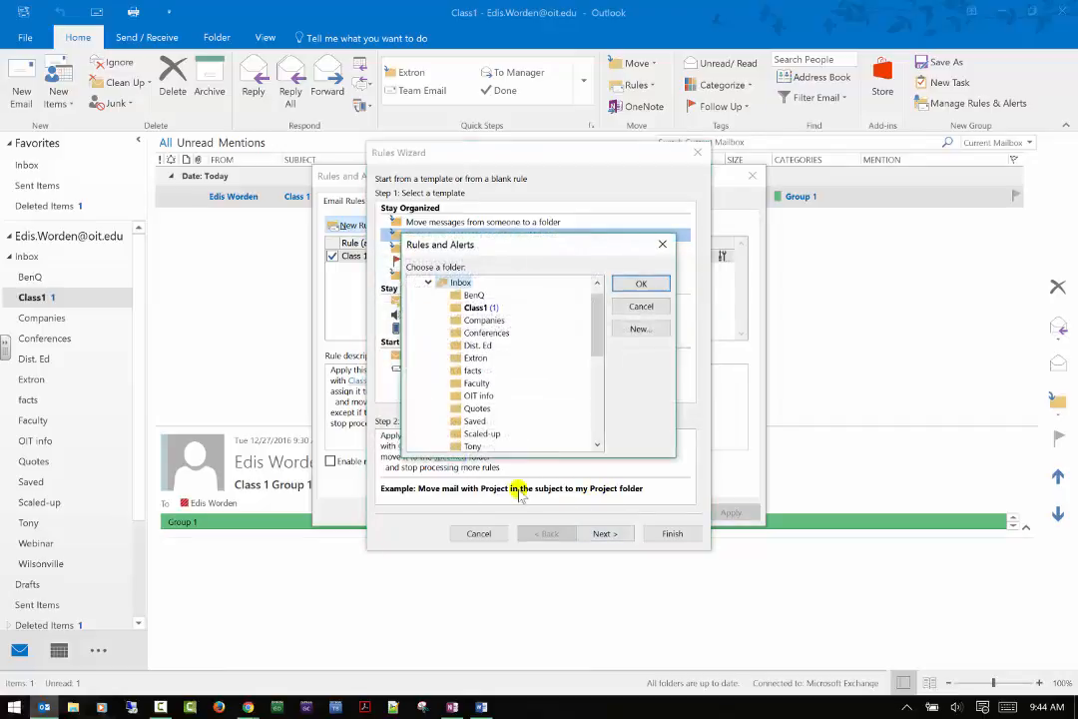
click(641, 284)
click(605, 533)
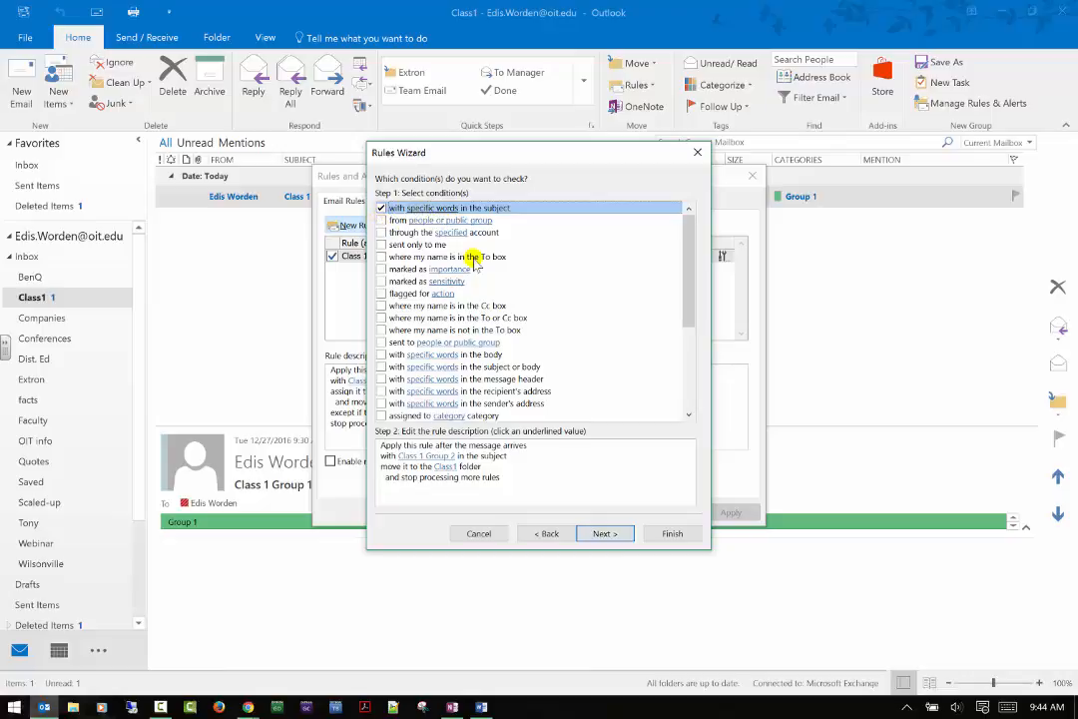
click(436, 482)
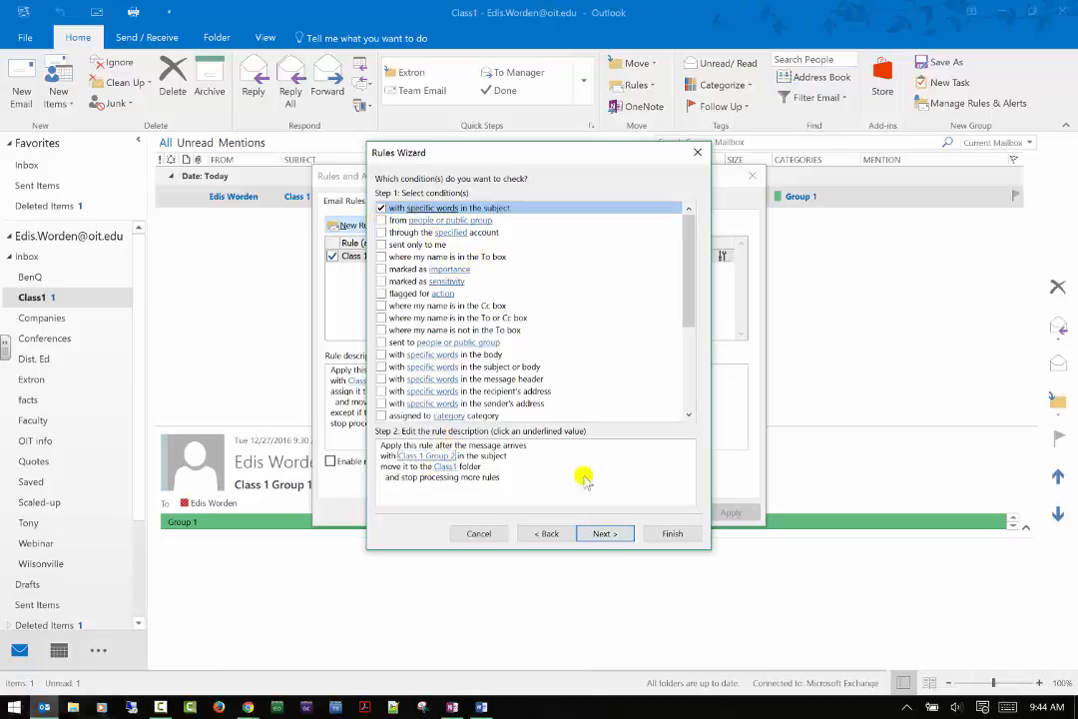
click(607, 533)
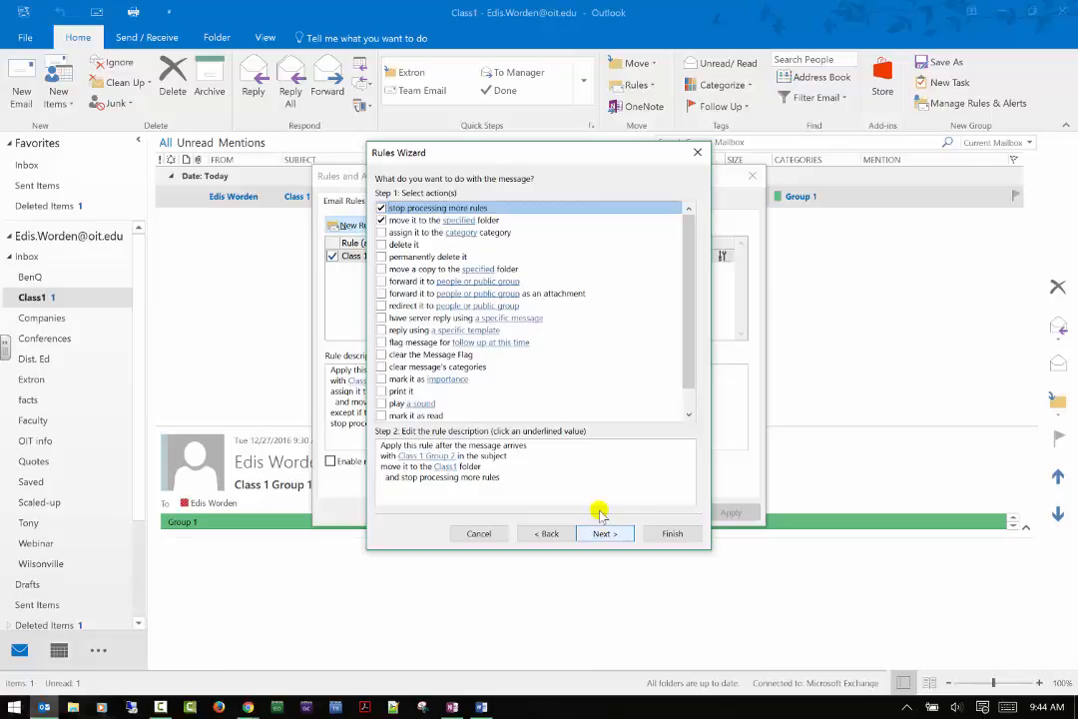
click(381, 232)
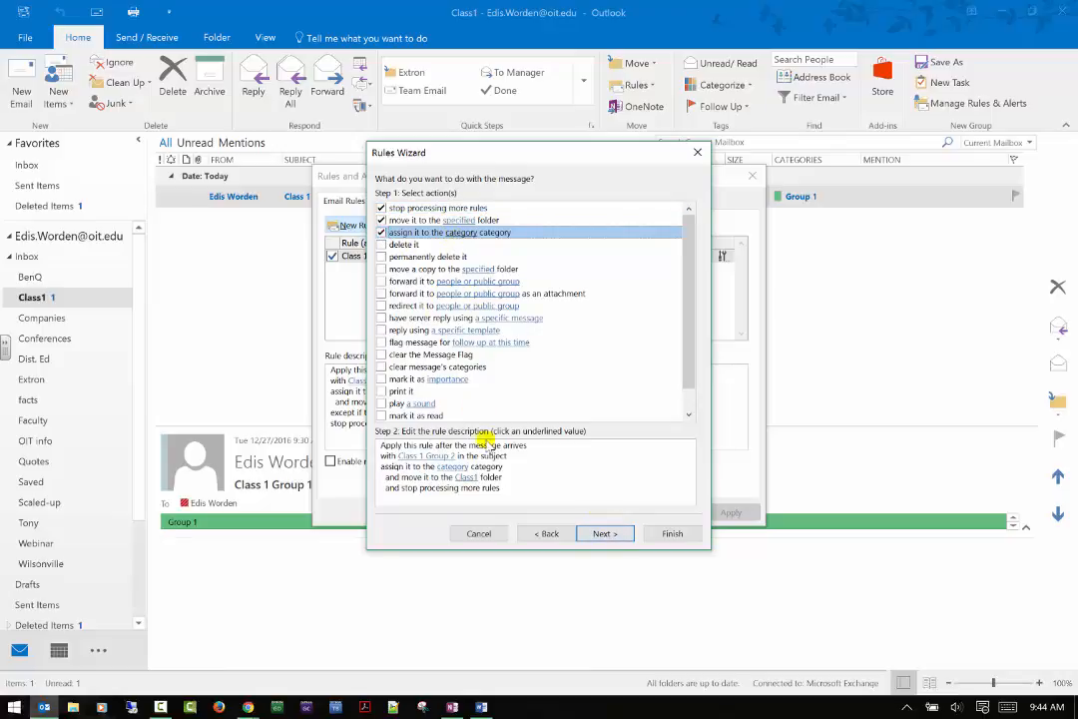
click(452, 466)
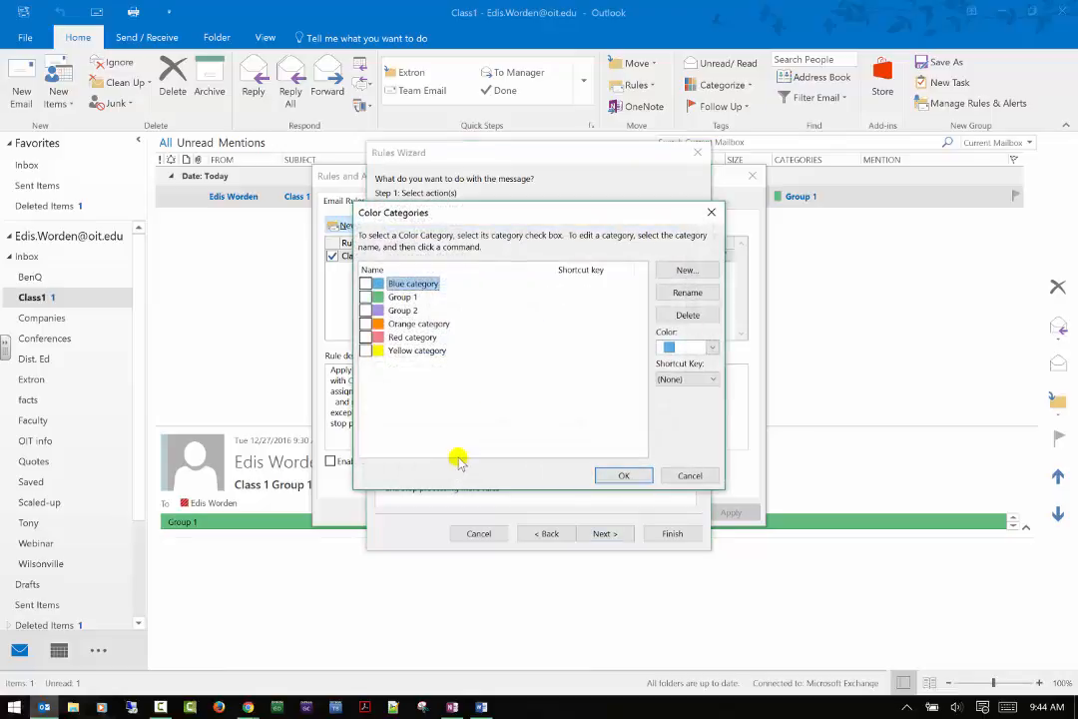
click(365, 310)
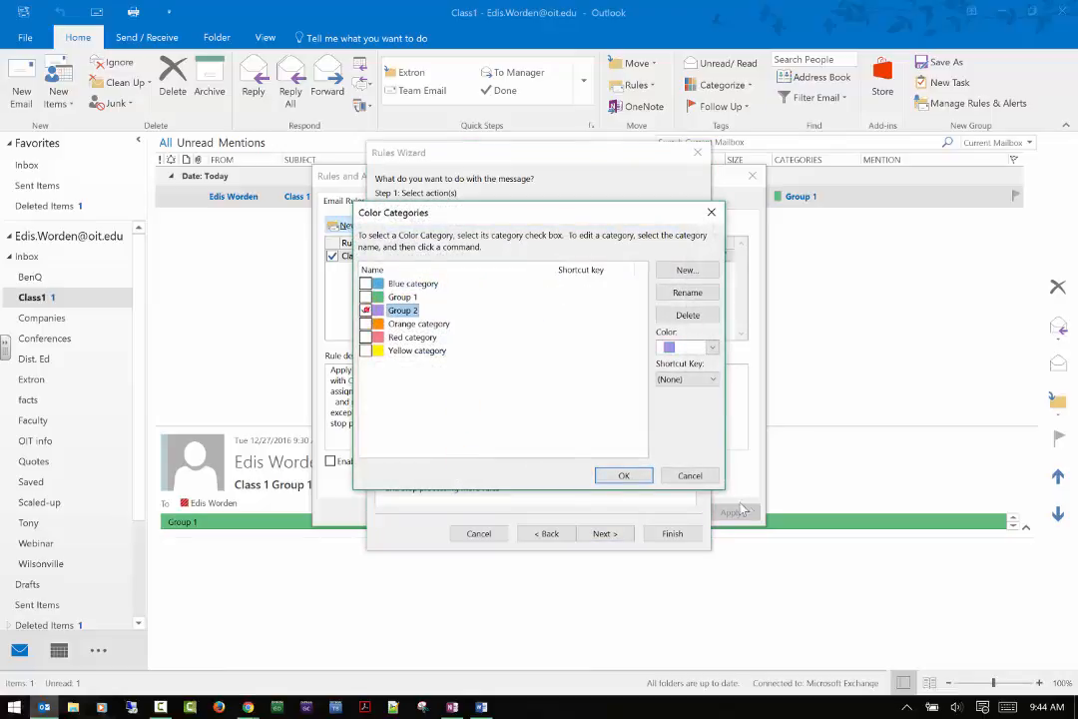
click(623, 475)
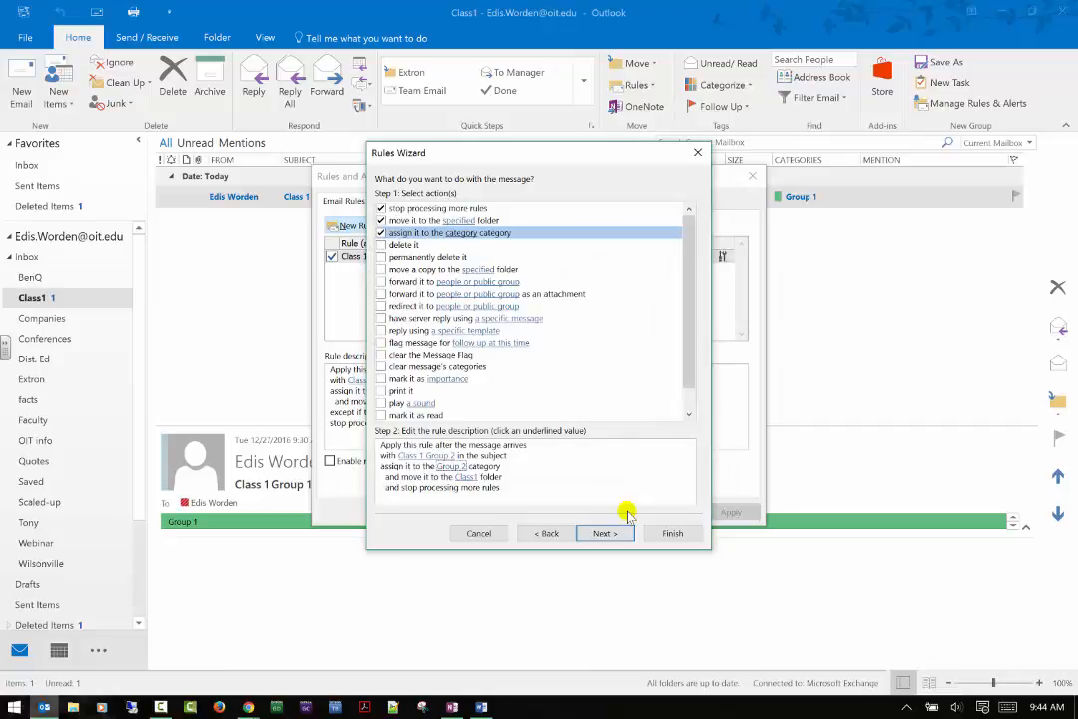
Add an exception for messages whose subject contains 'Class 1 TA'.
click(605, 533)
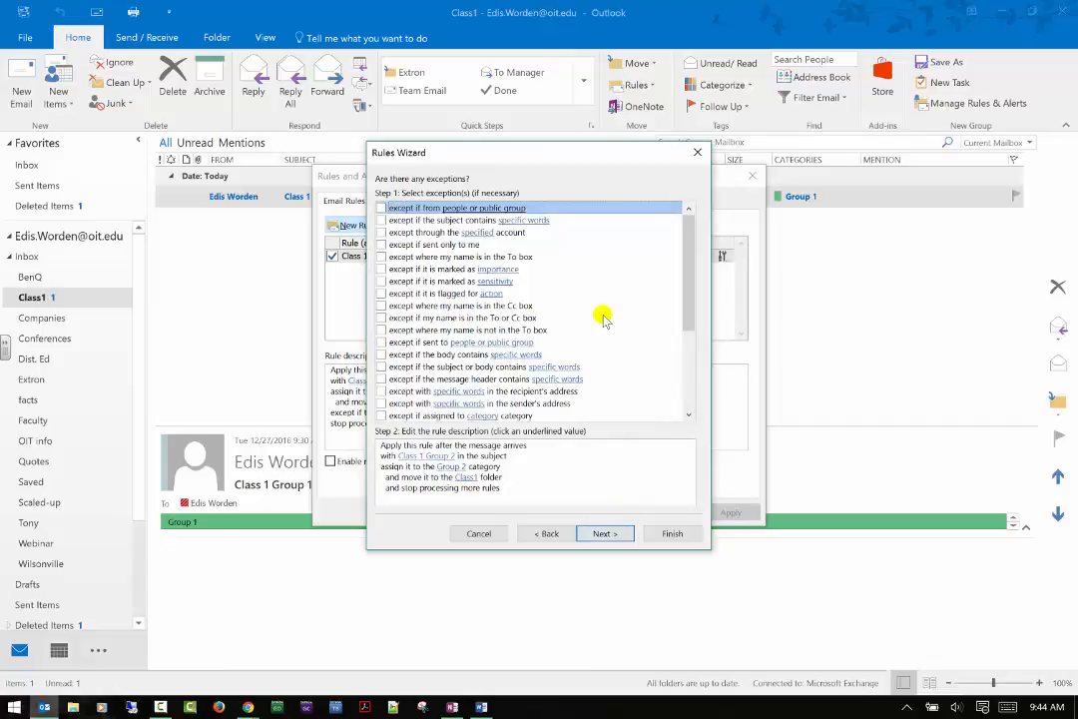
click(380, 208)
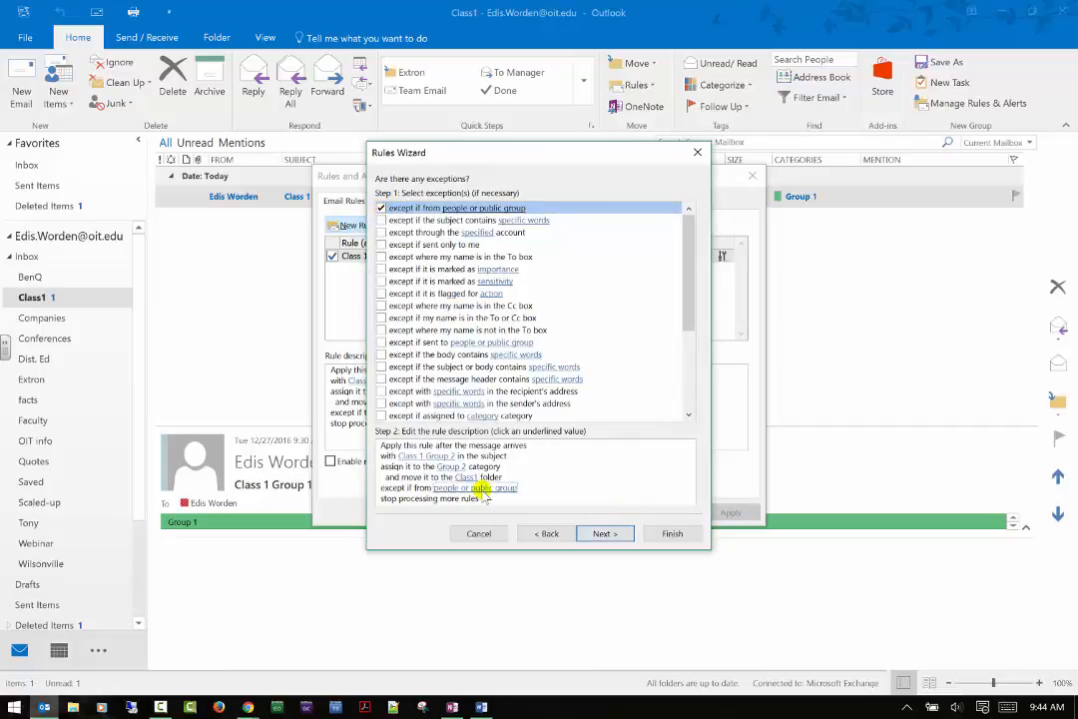
click(380, 207)
click(381, 219)
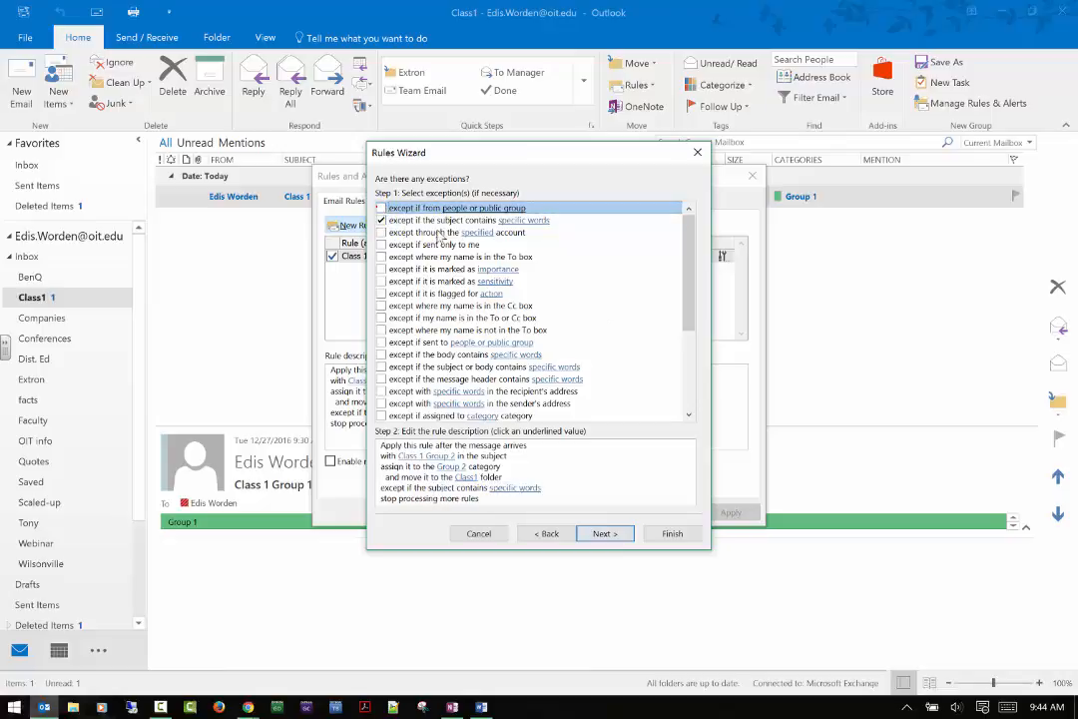
click(523, 490)
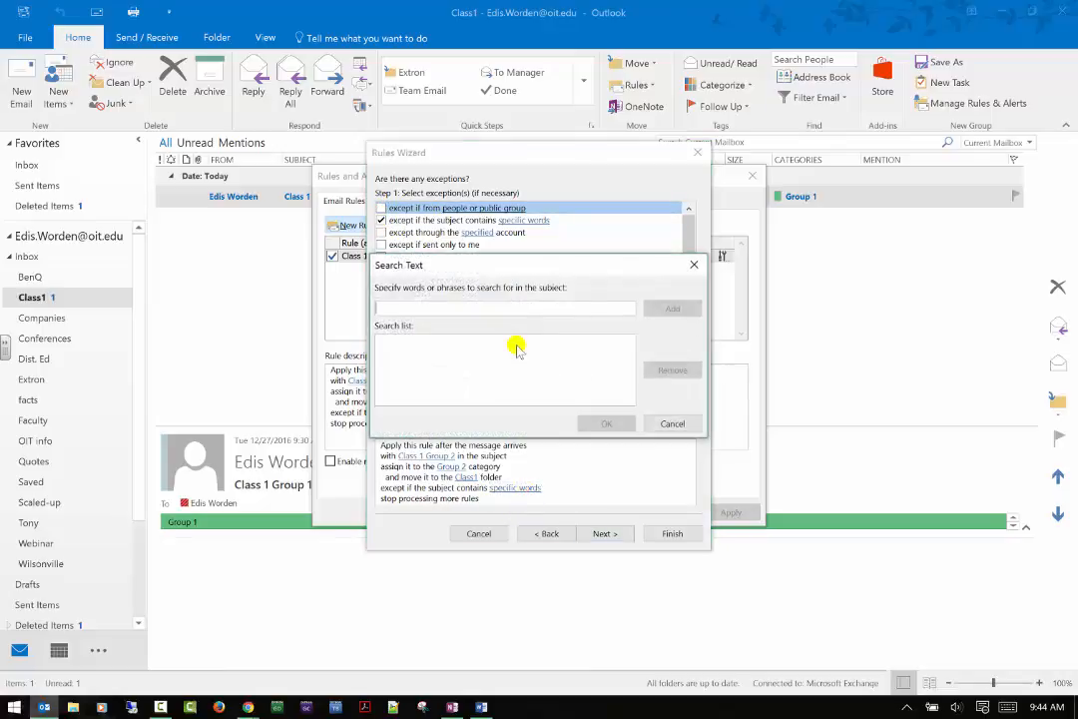
text(Class 1 TA)
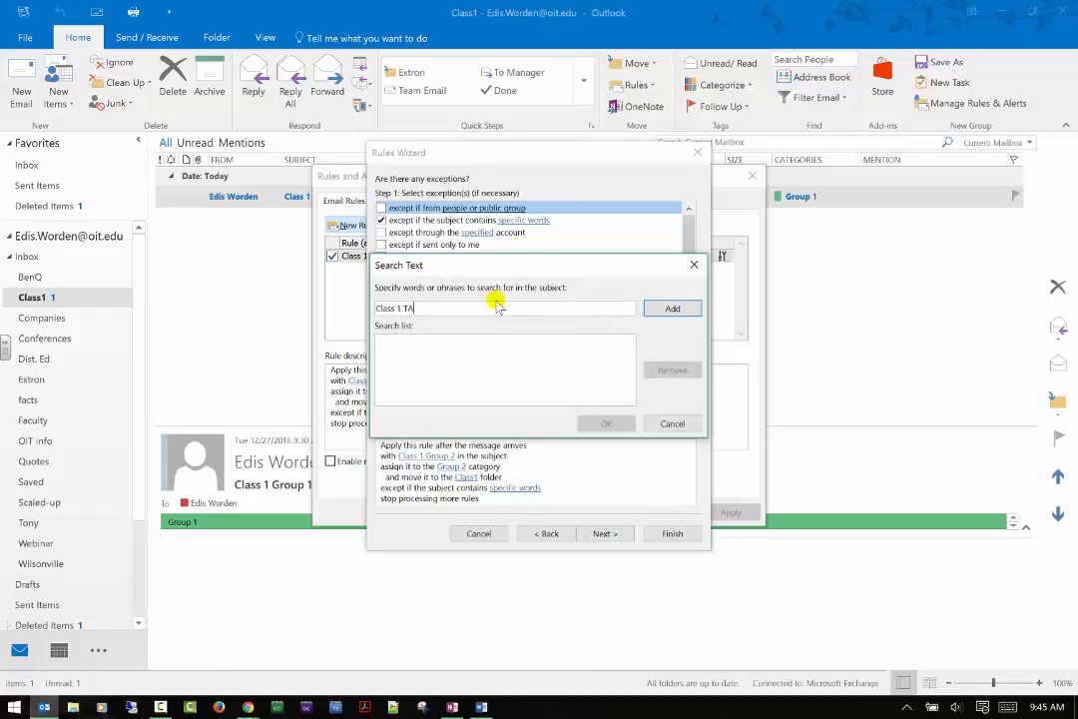
click(672, 308)
click(605, 423)
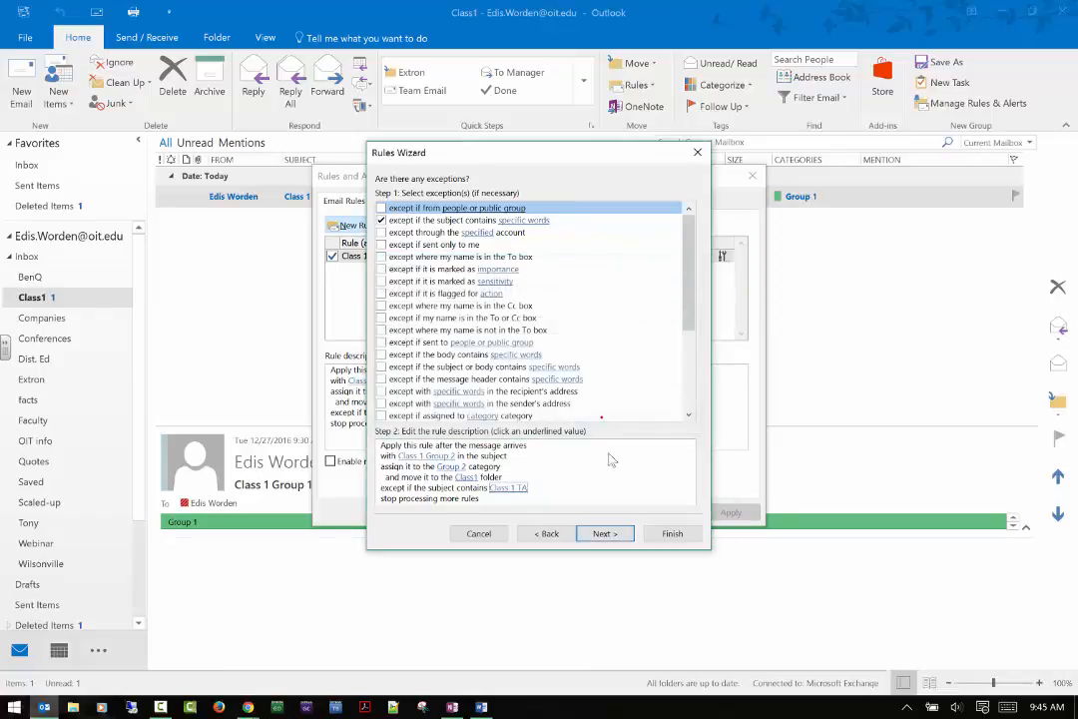
Finish the rule with 'Run this rule now' ticked, then apply and save it.
click(604, 533)
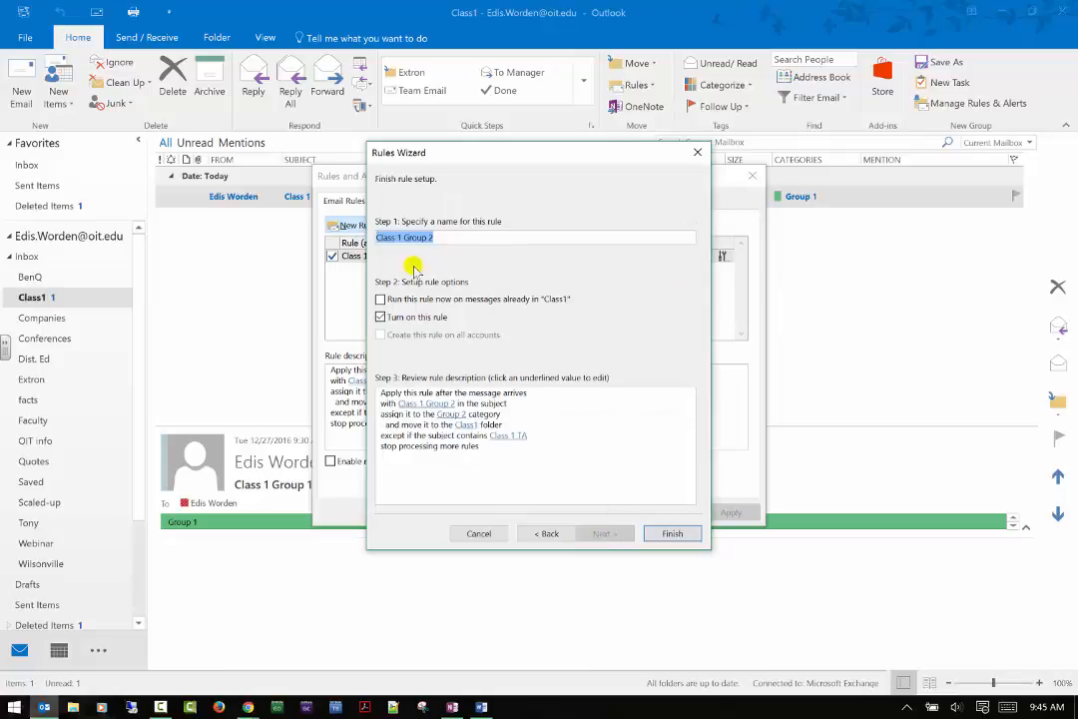
click(409, 296)
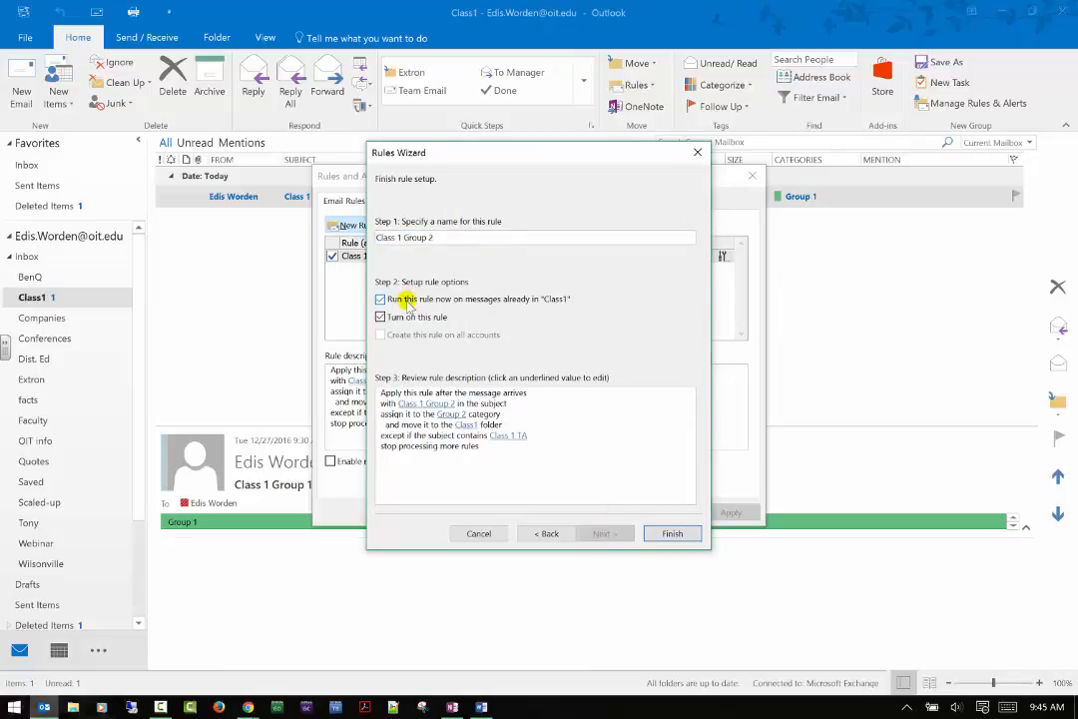
click(662, 535)
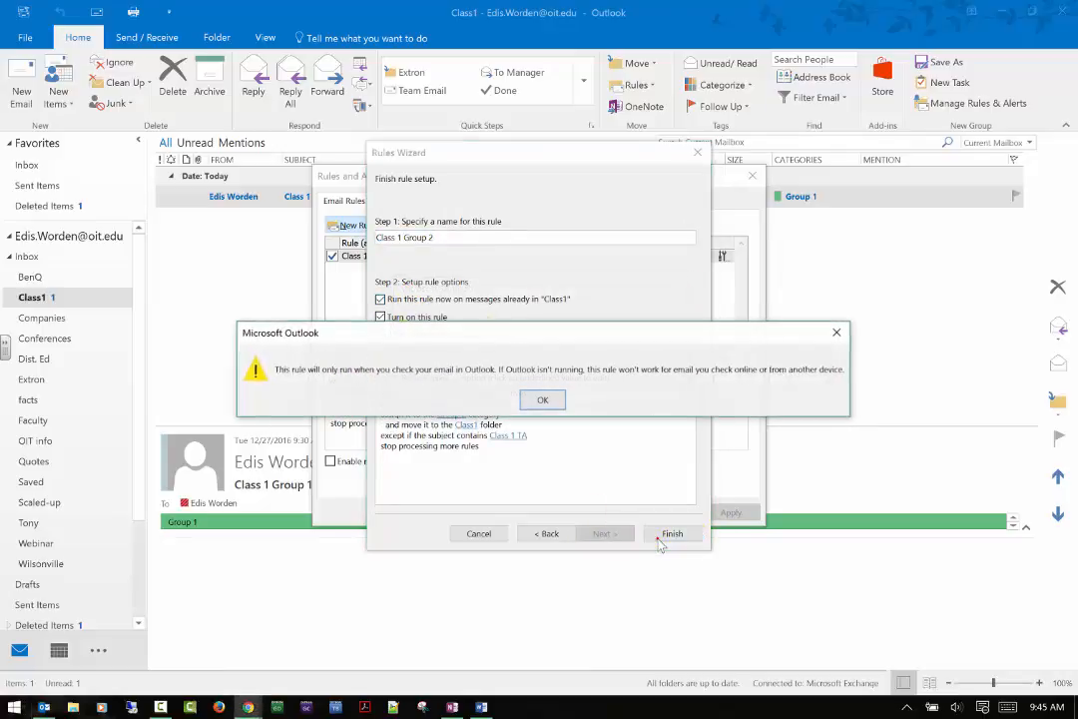
click(542, 399)
click(731, 512)
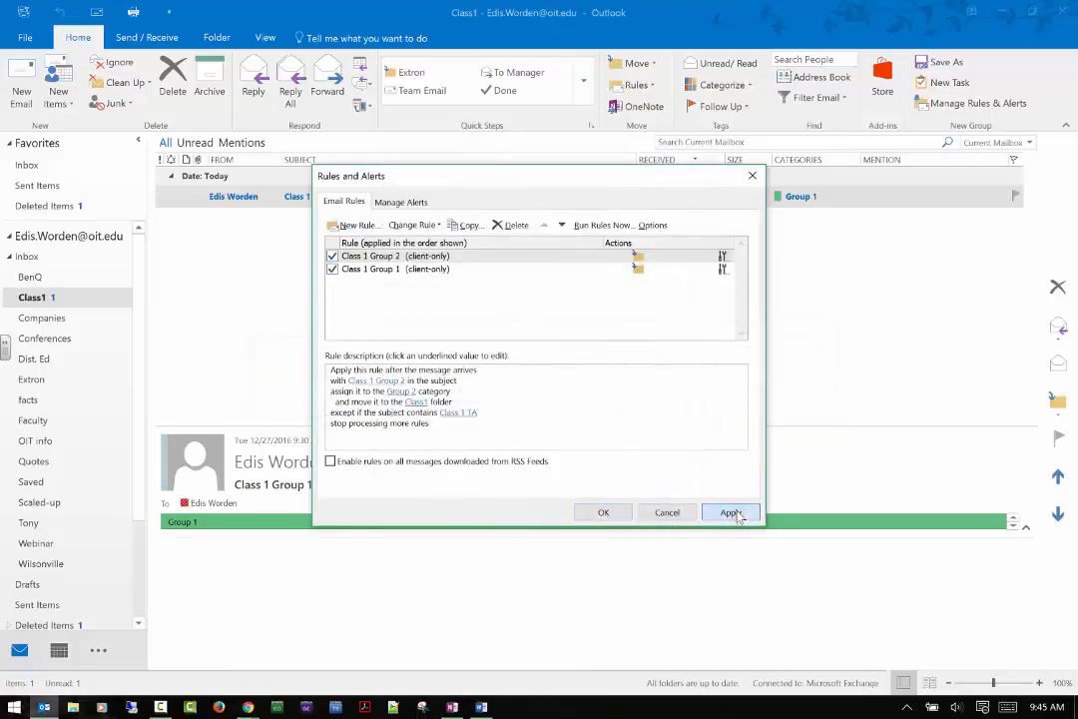
click(609, 512)
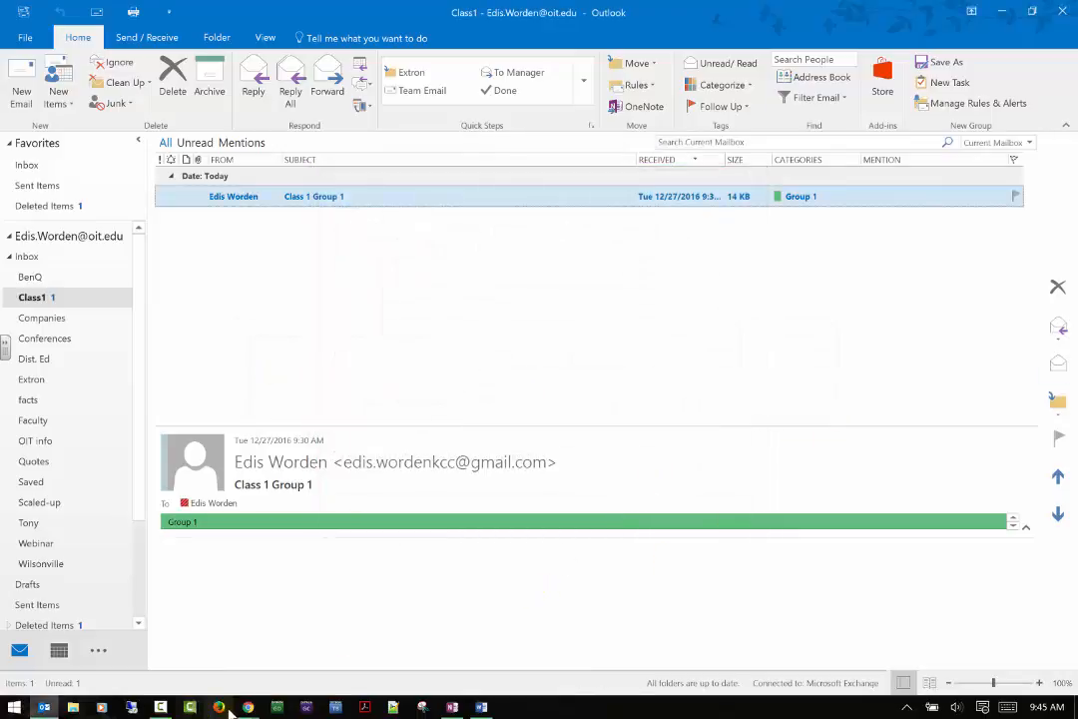
Send a first test message from Gmail to the work address.
mouse_move(247, 707)
click(163, 628)
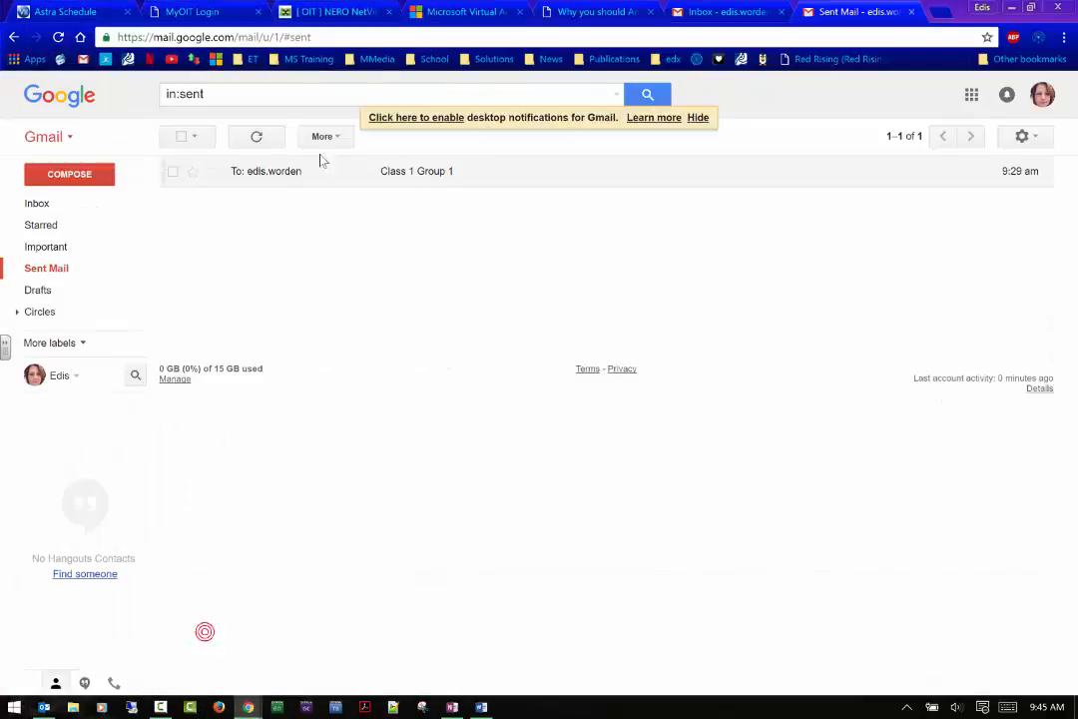
click(62, 208)
click(69, 173)
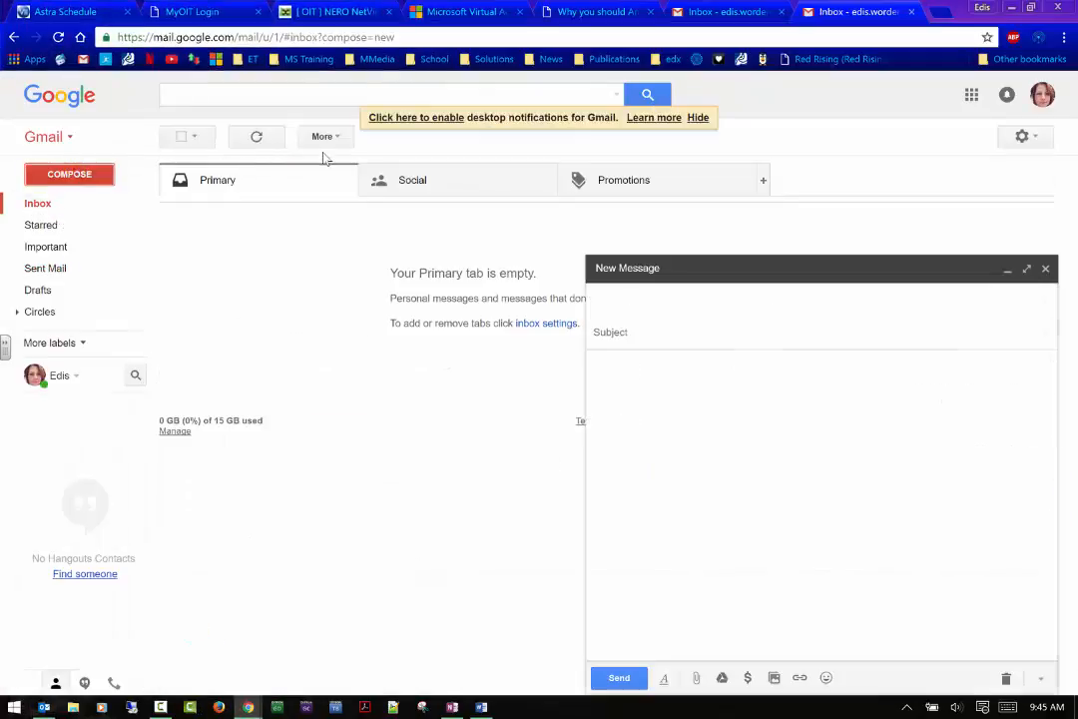
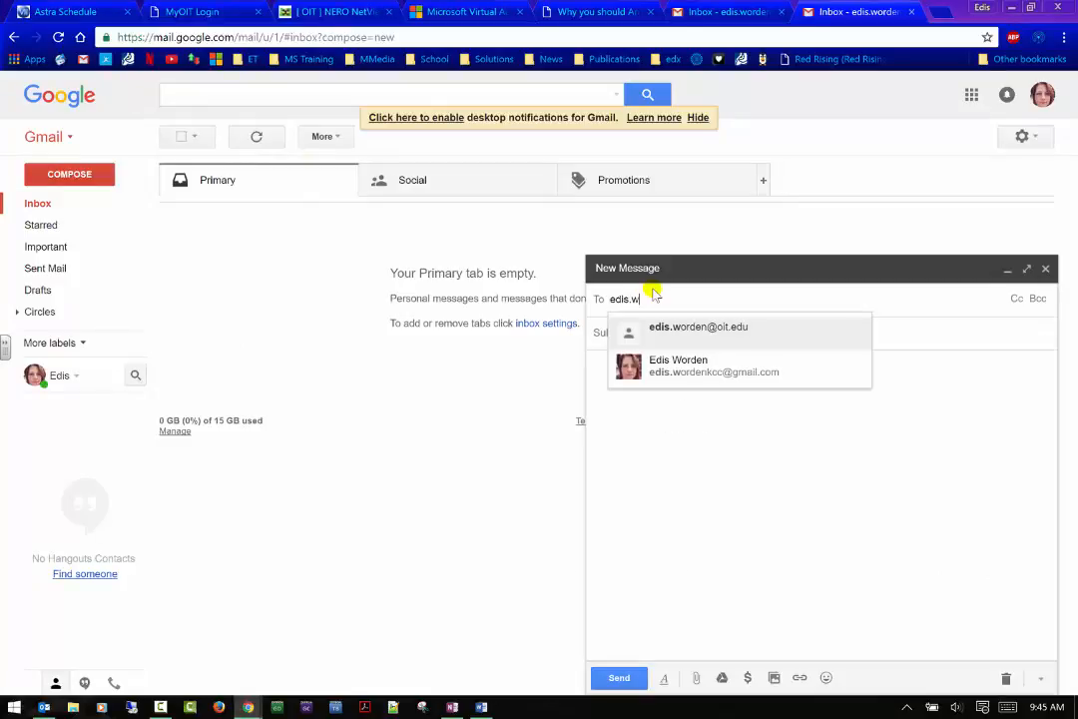
click(669, 327)
click(670, 327)
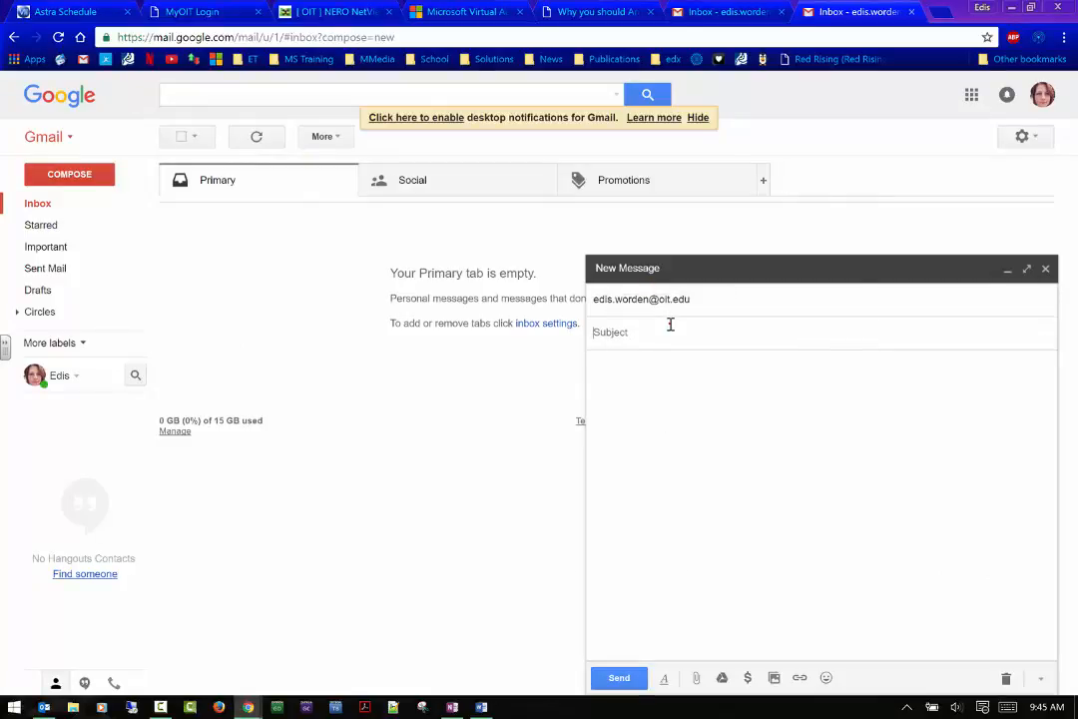
text(Class 1 TA)
click(631, 677)
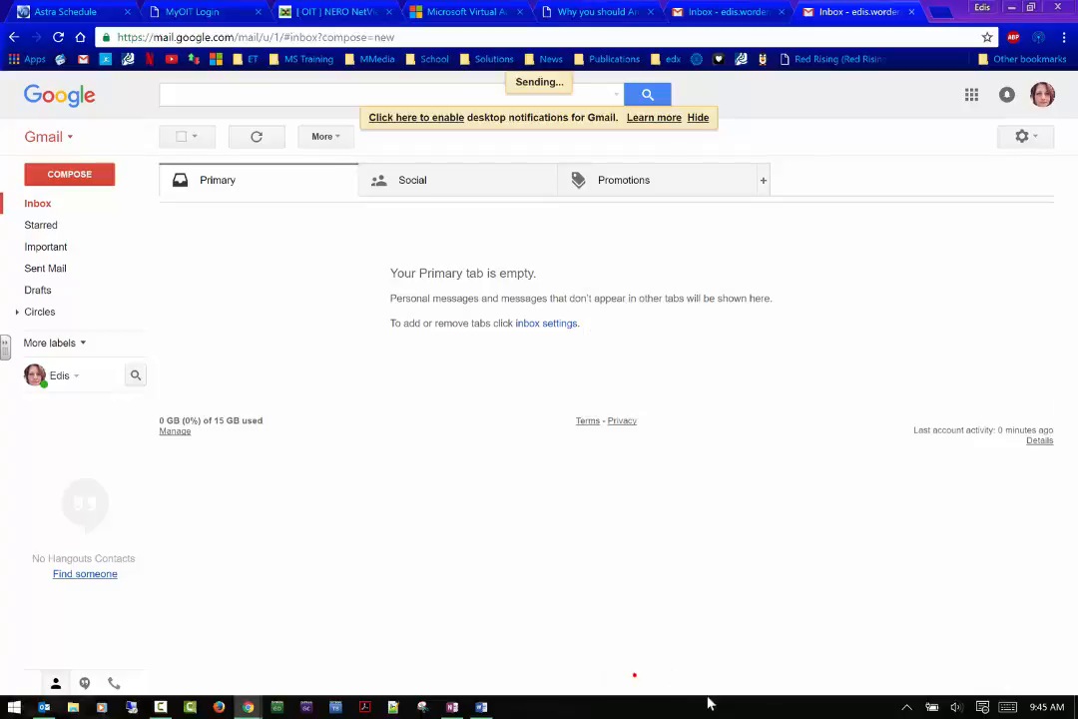
Send a second test message titled 'Class 1 Group 2' to the work address, then return to Outlook.
click(40, 172)
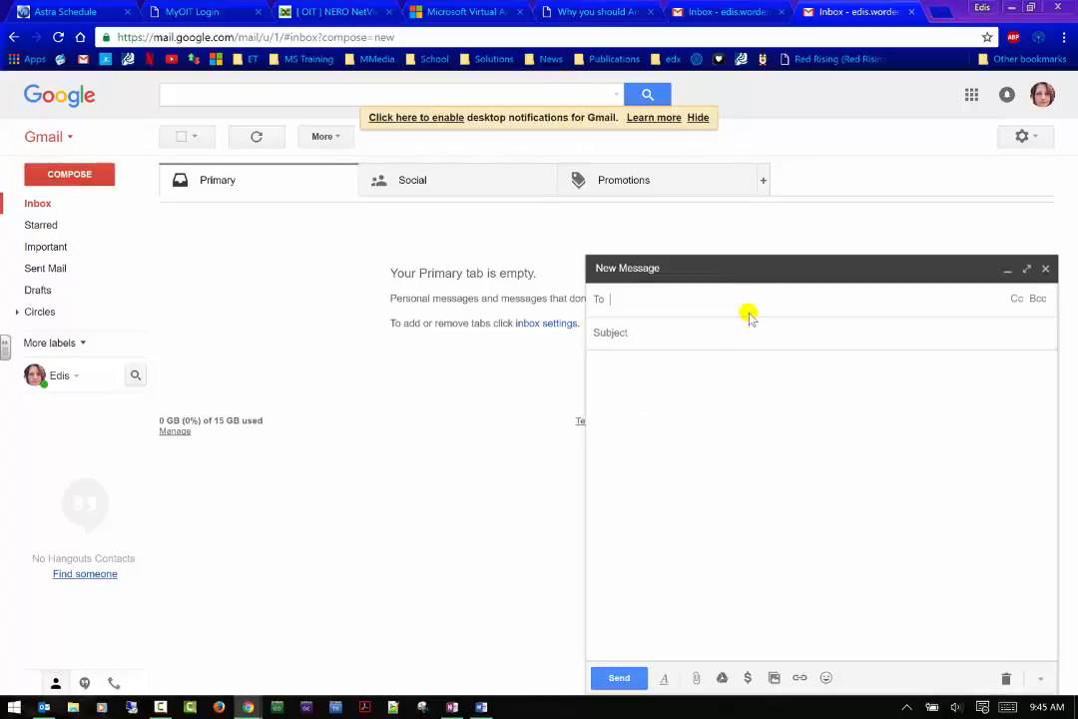
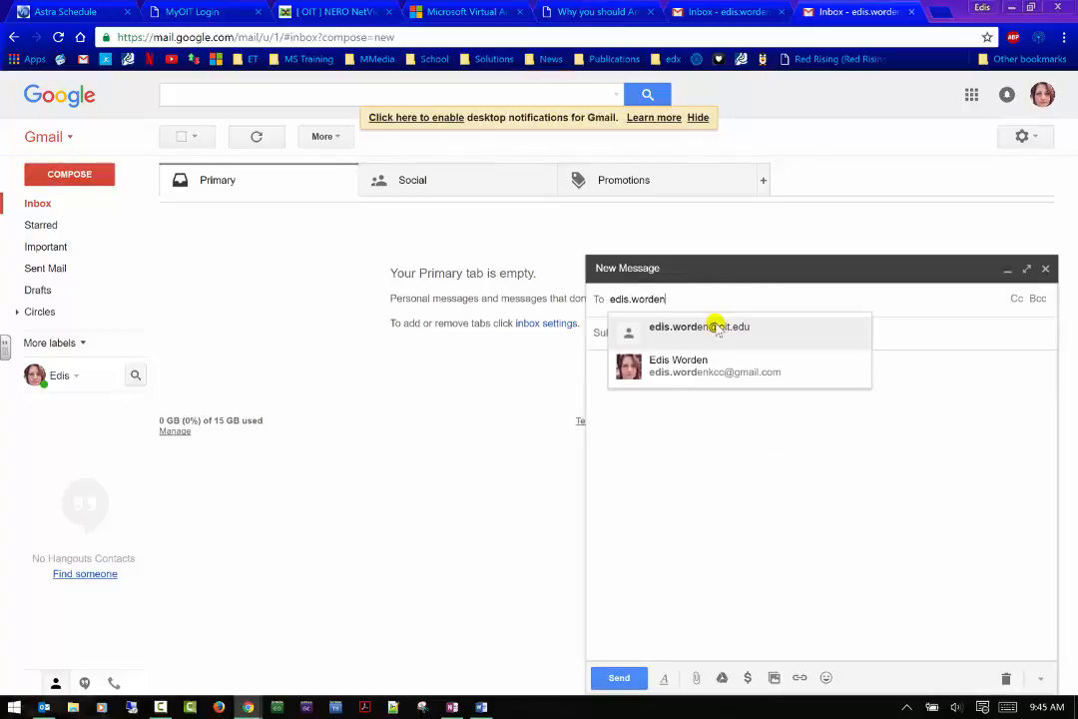
click(717, 329)
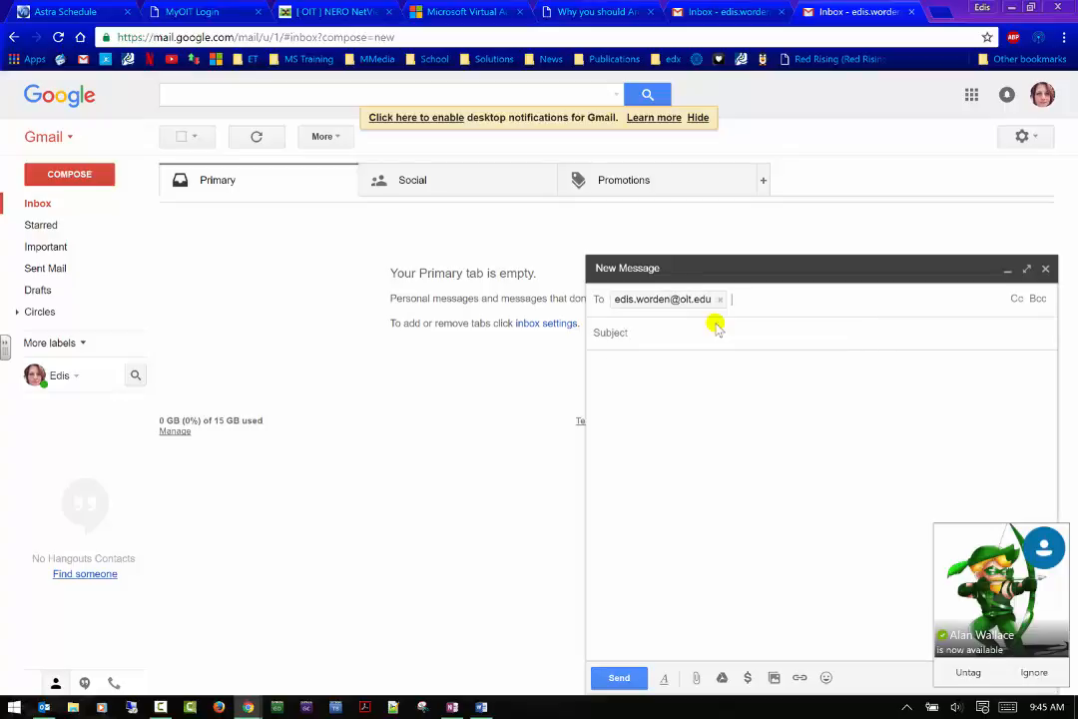
text(Class 1 Group 2)
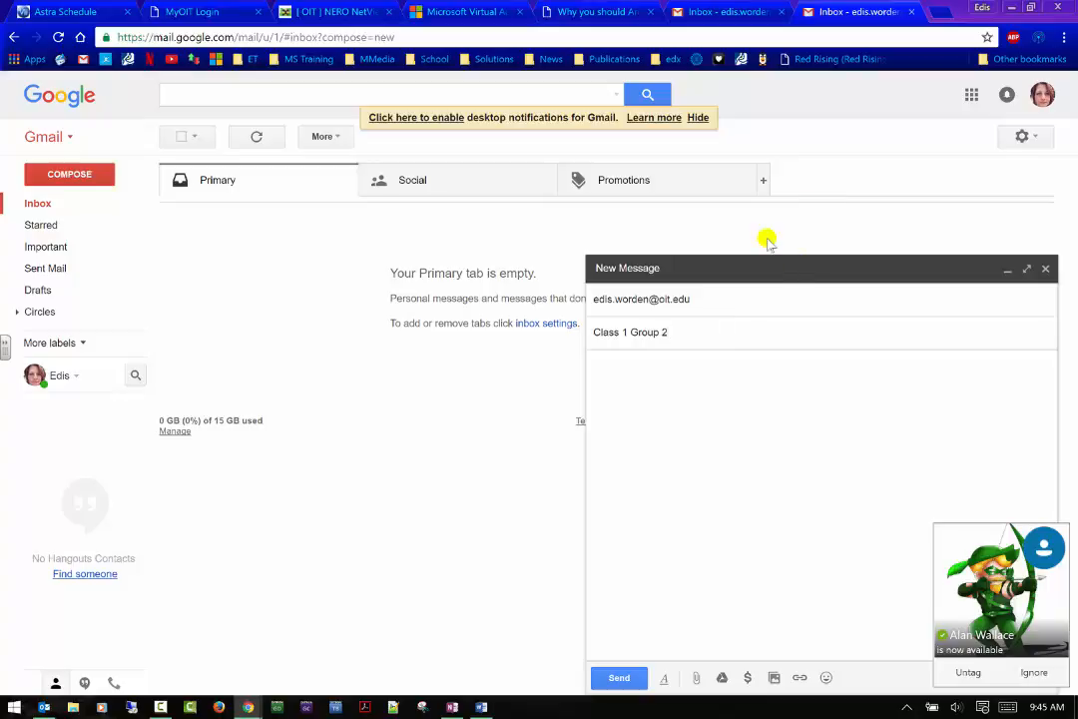
click(619, 678)
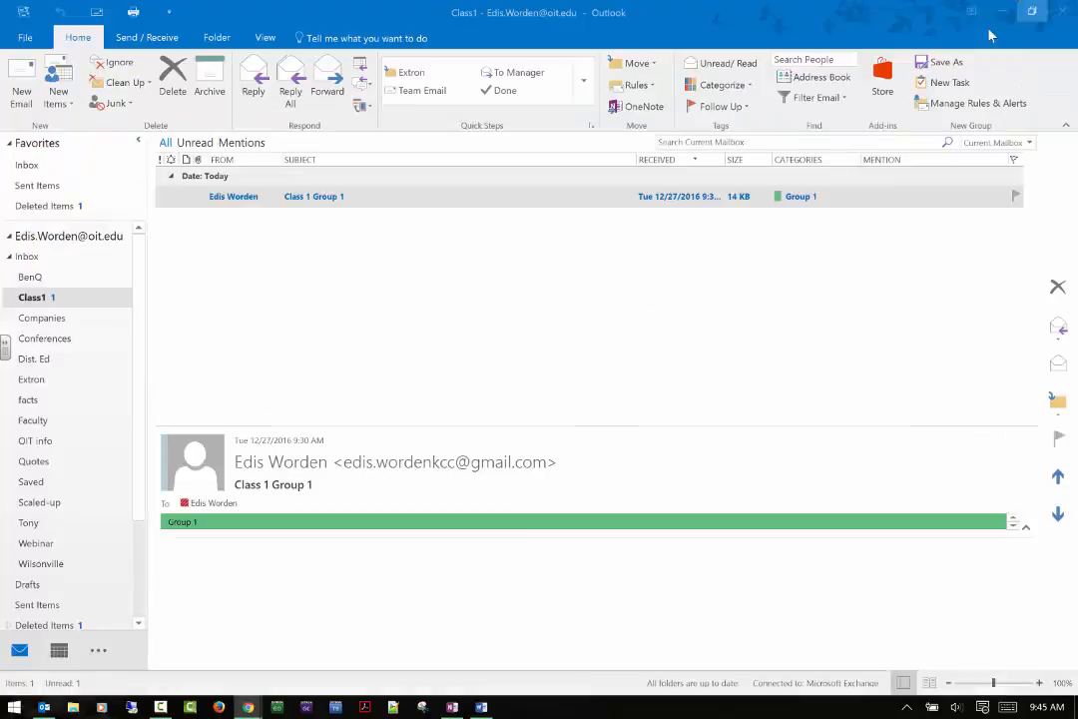
click(1025, 7)
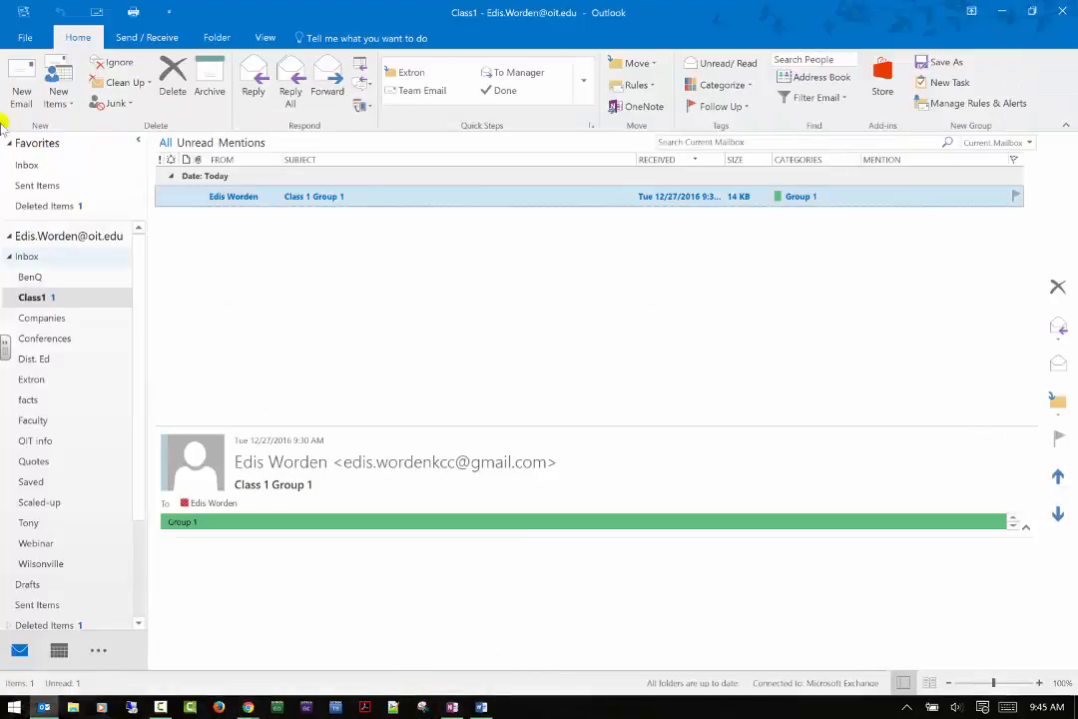
Check that 'Class 1 TA' stayed in Inbox and 'Class 1 Group 2' reached Class1 tagged Group 2.
click(22, 165)
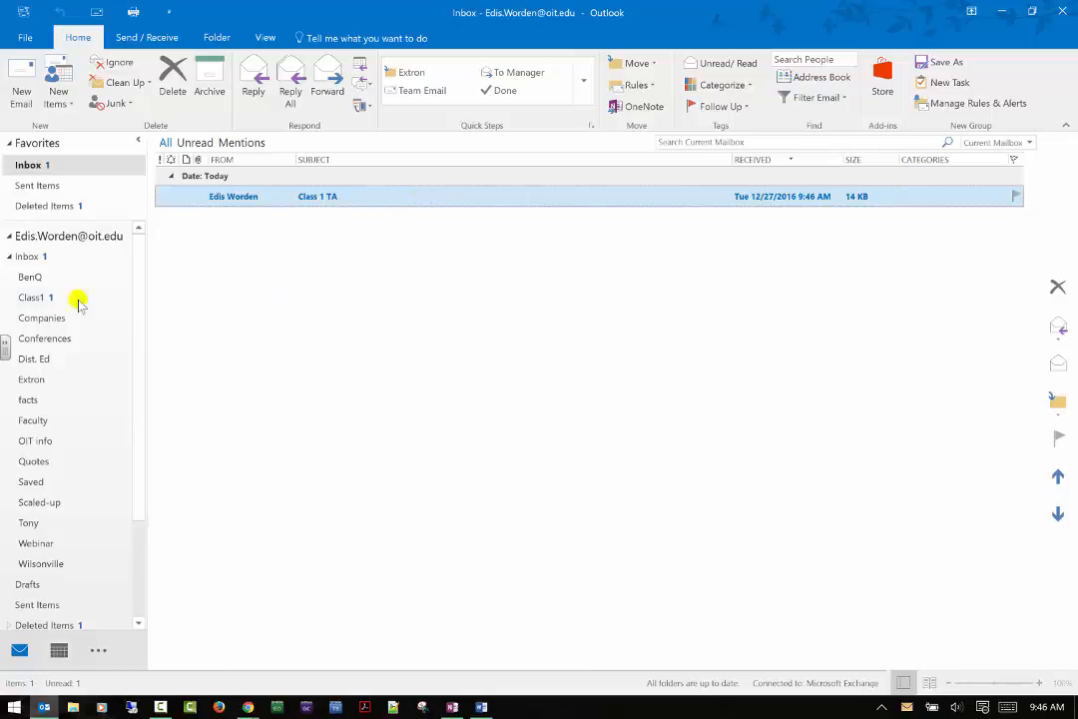
click(35, 297)
click(24, 294)
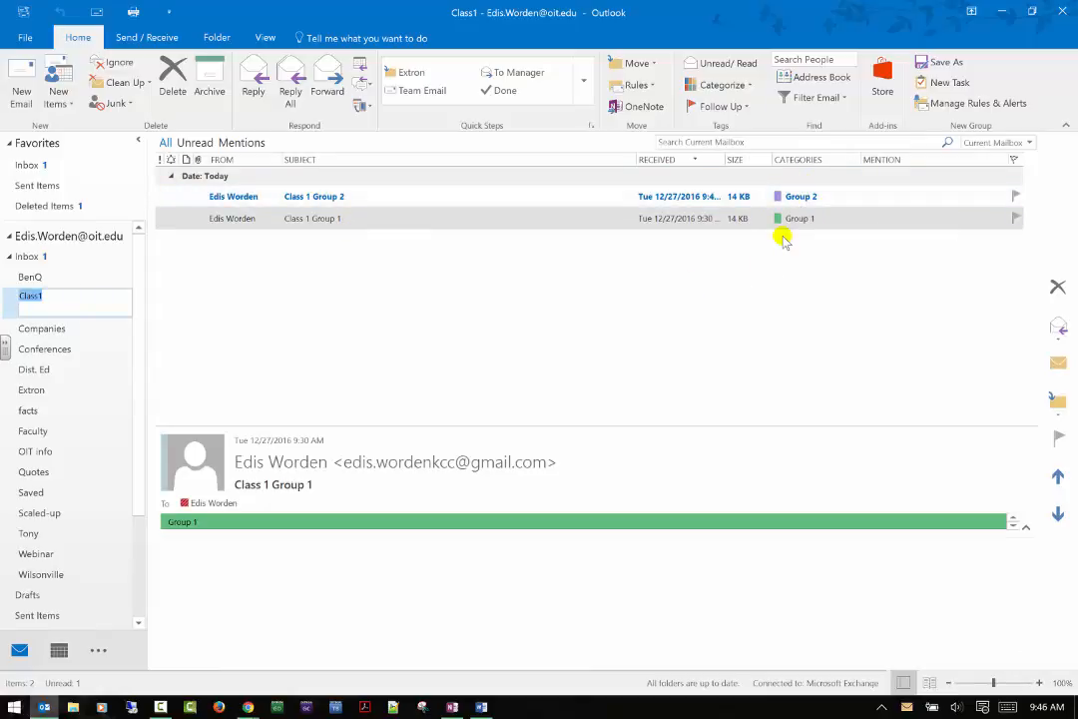
Group the Class1 message list by the CATEGORIES column into Group 1 and Group 2 sections.
click(828, 160)
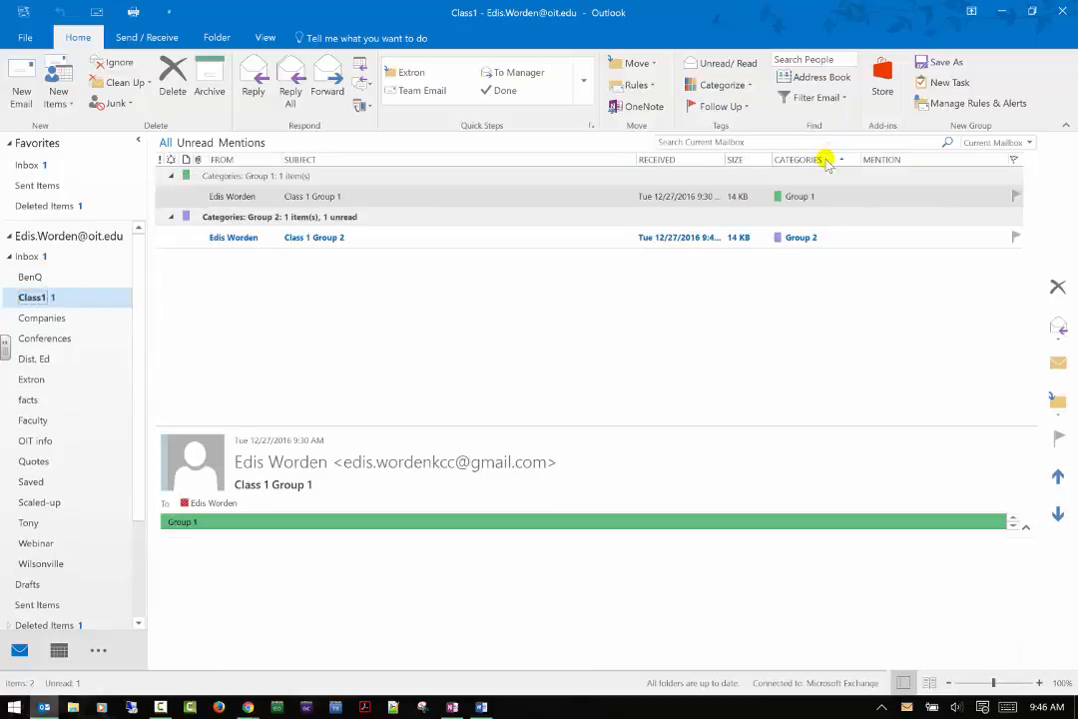